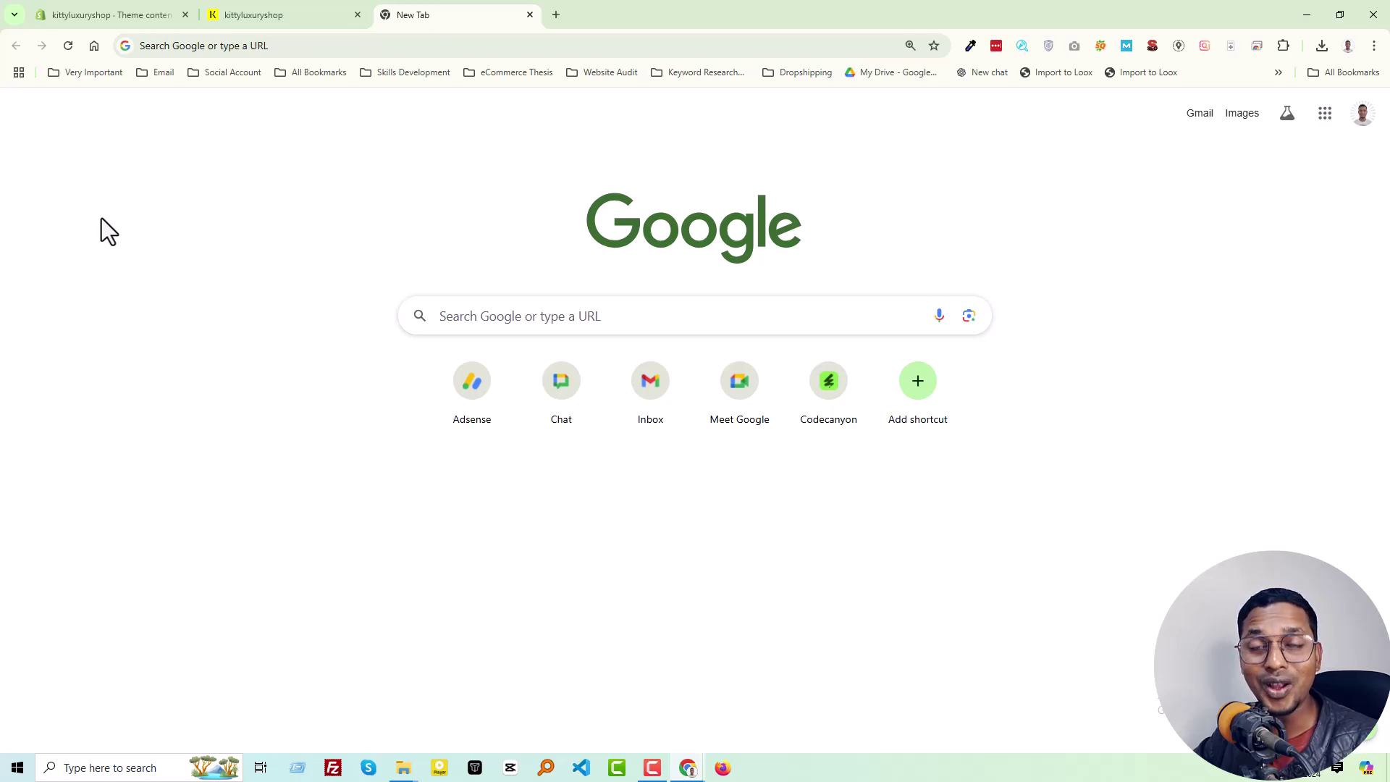
# Step: Scroll through the storefront homepage, then return to the kittyluxuryshop admin Home dashboard
pyautogui.click(308, 13)
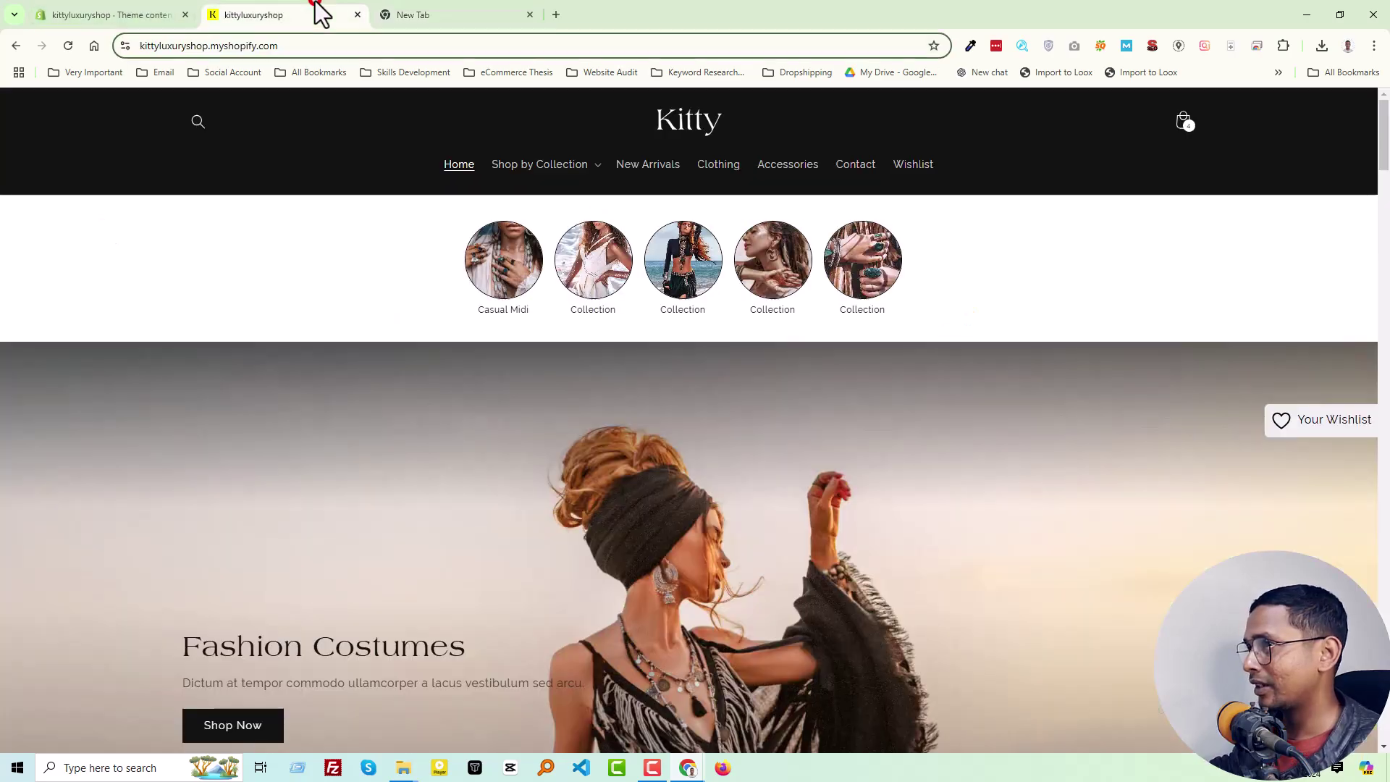
pyautogui.scroll(-20, 507, 417)
pyautogui.scroll(20, 572, 536)
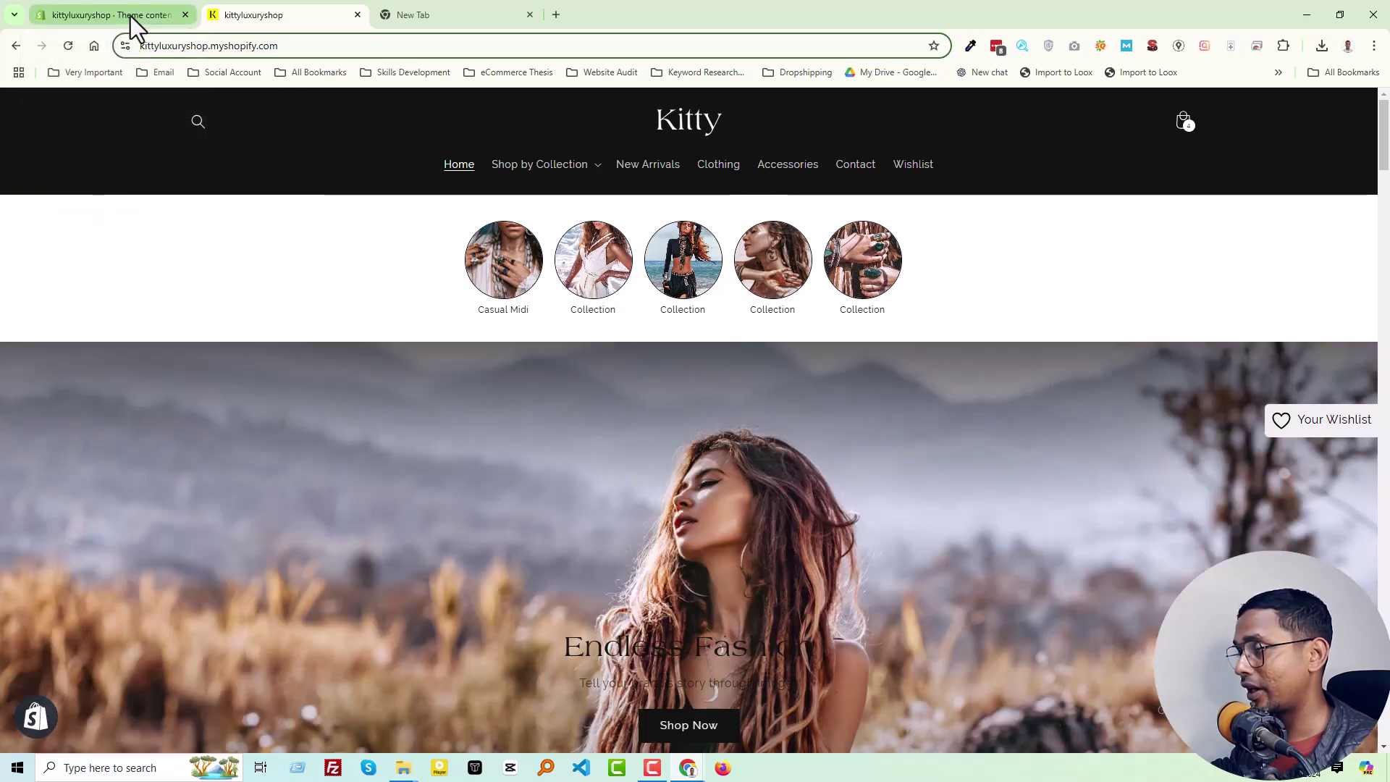
pyautogui.click(131, 16)
pyautogui.click(57, 147)
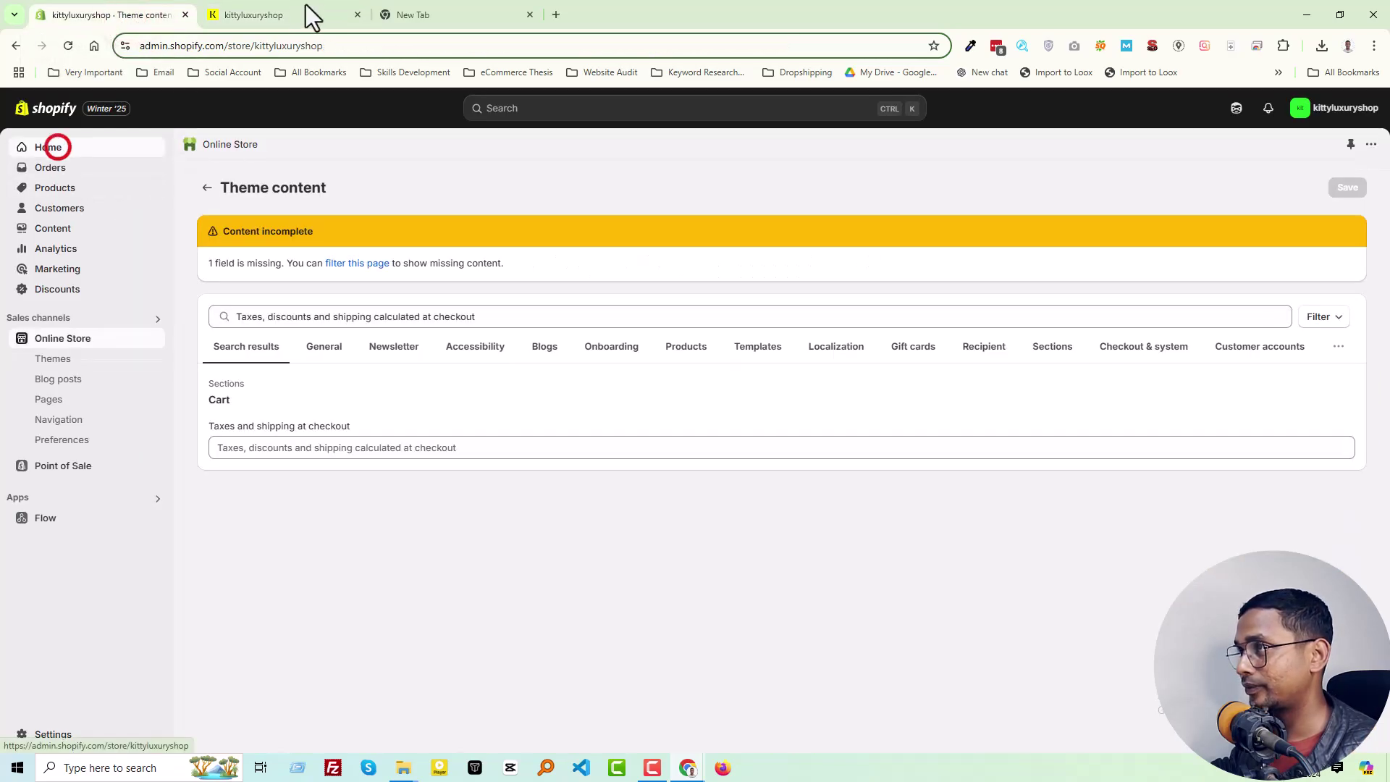
pyautogui.click(311, 16)
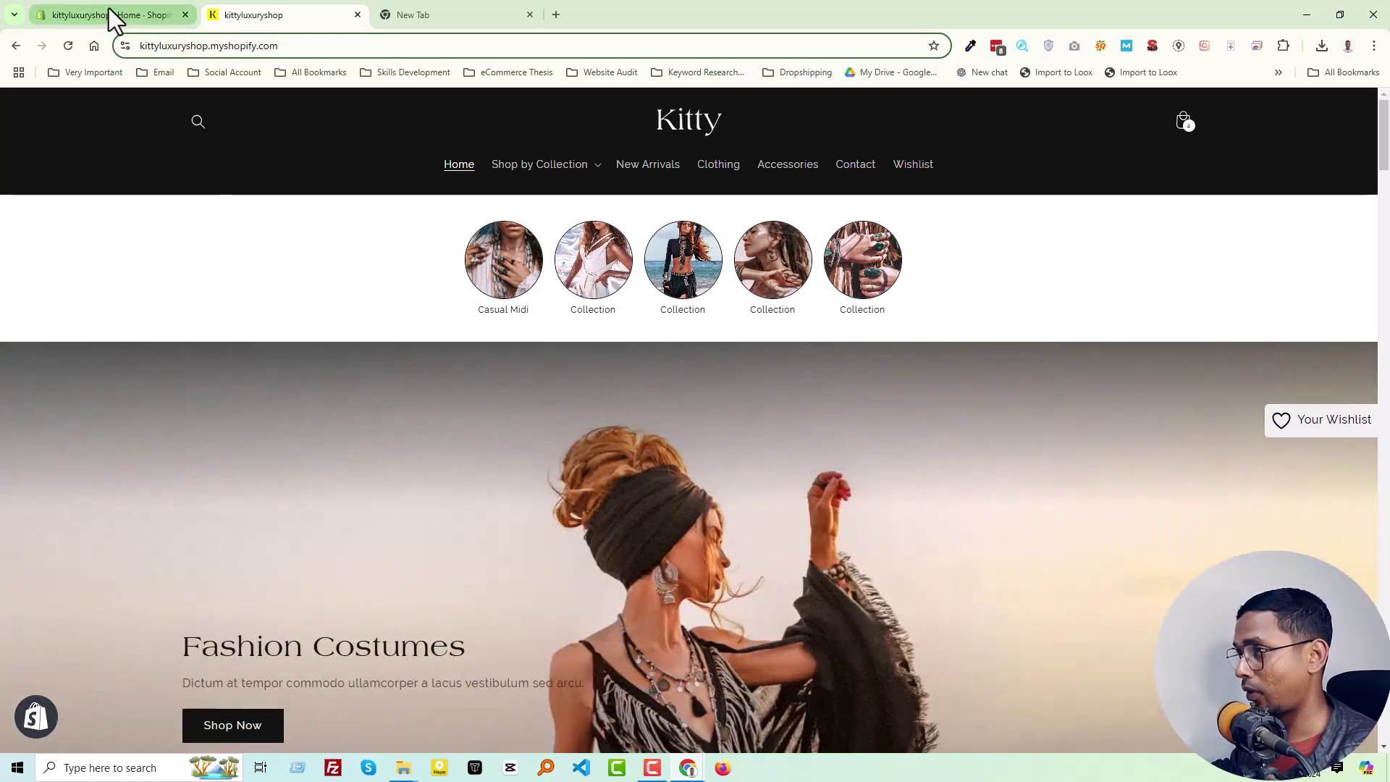
pyautogui.click(109, 8)
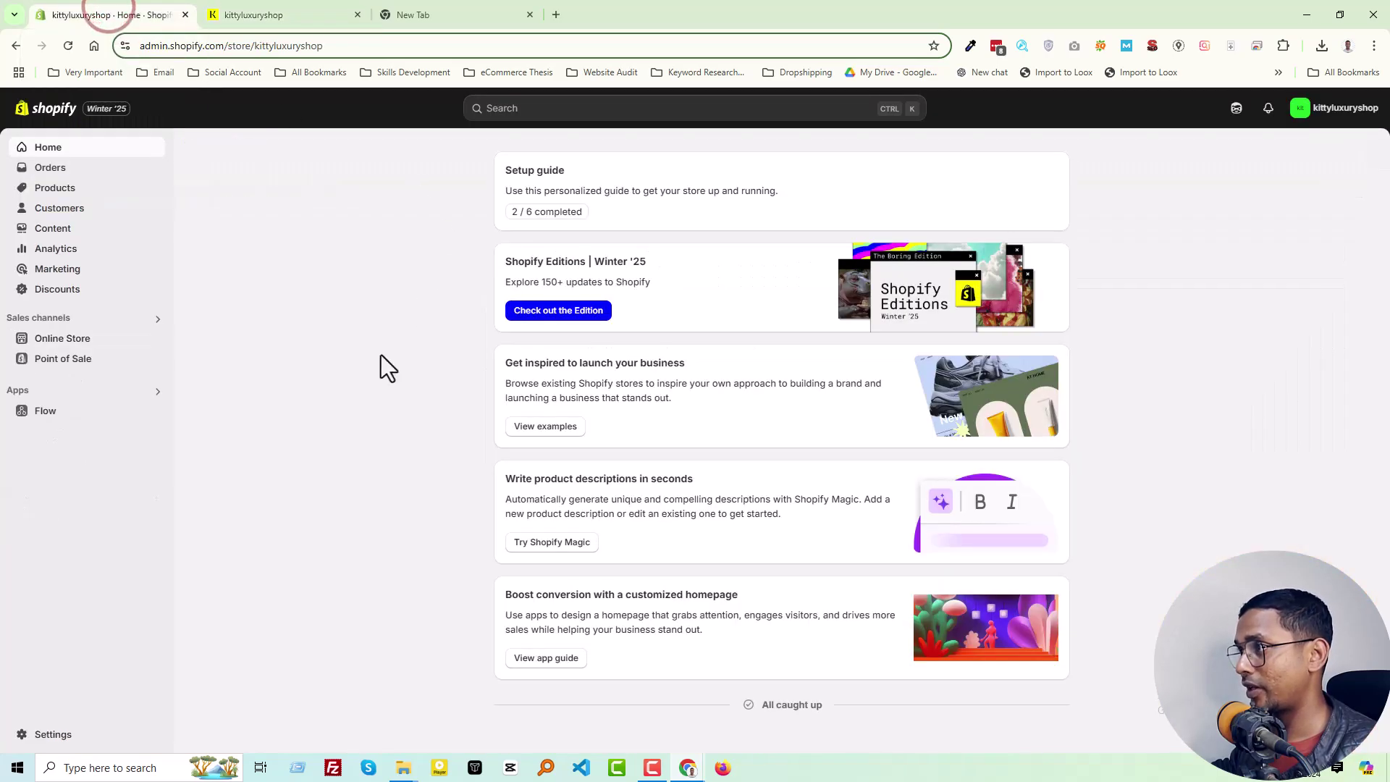
# Step: Under Online Store > Pages, add a new page titled 'Custom Order Forms'
pyautogui.click(84, 340)
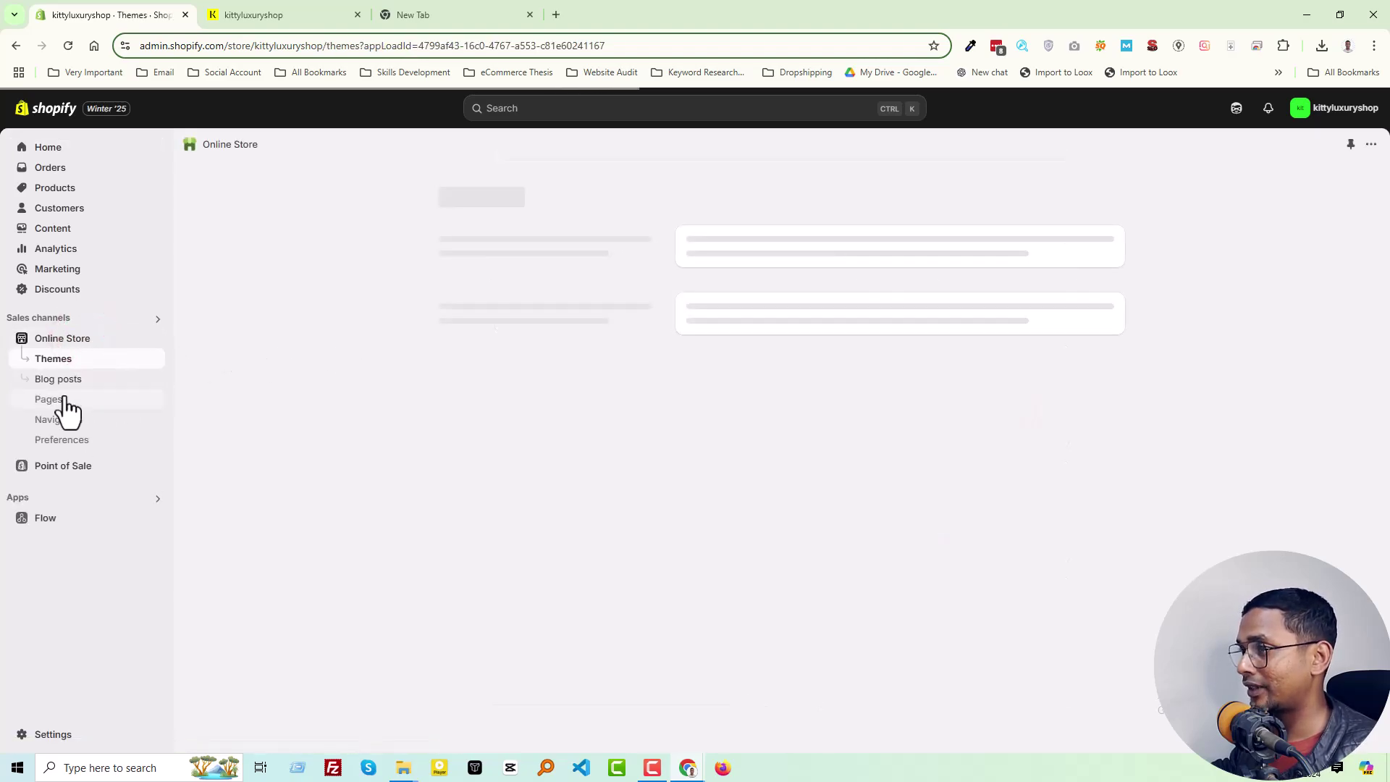
pyautogui.click(62, 398)
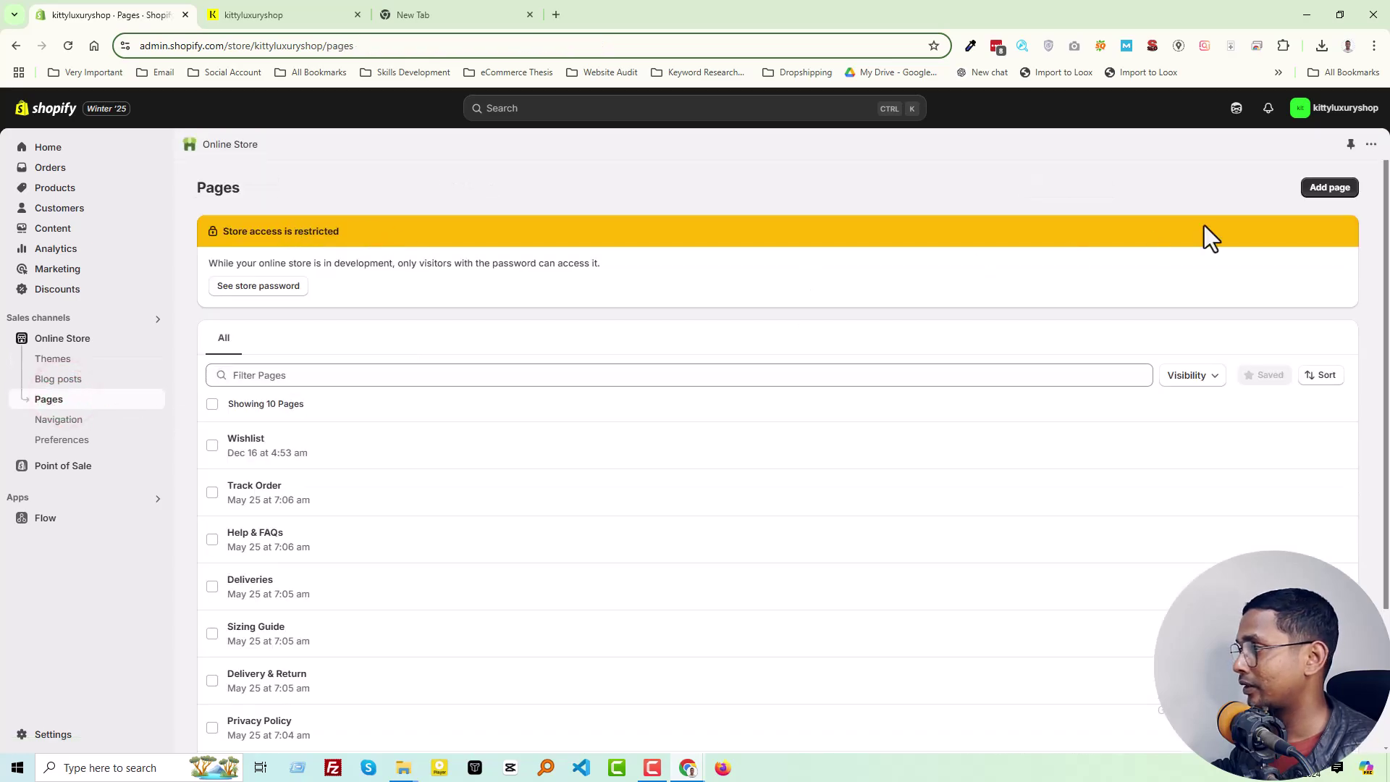
pyautogui.click(1333, 189)
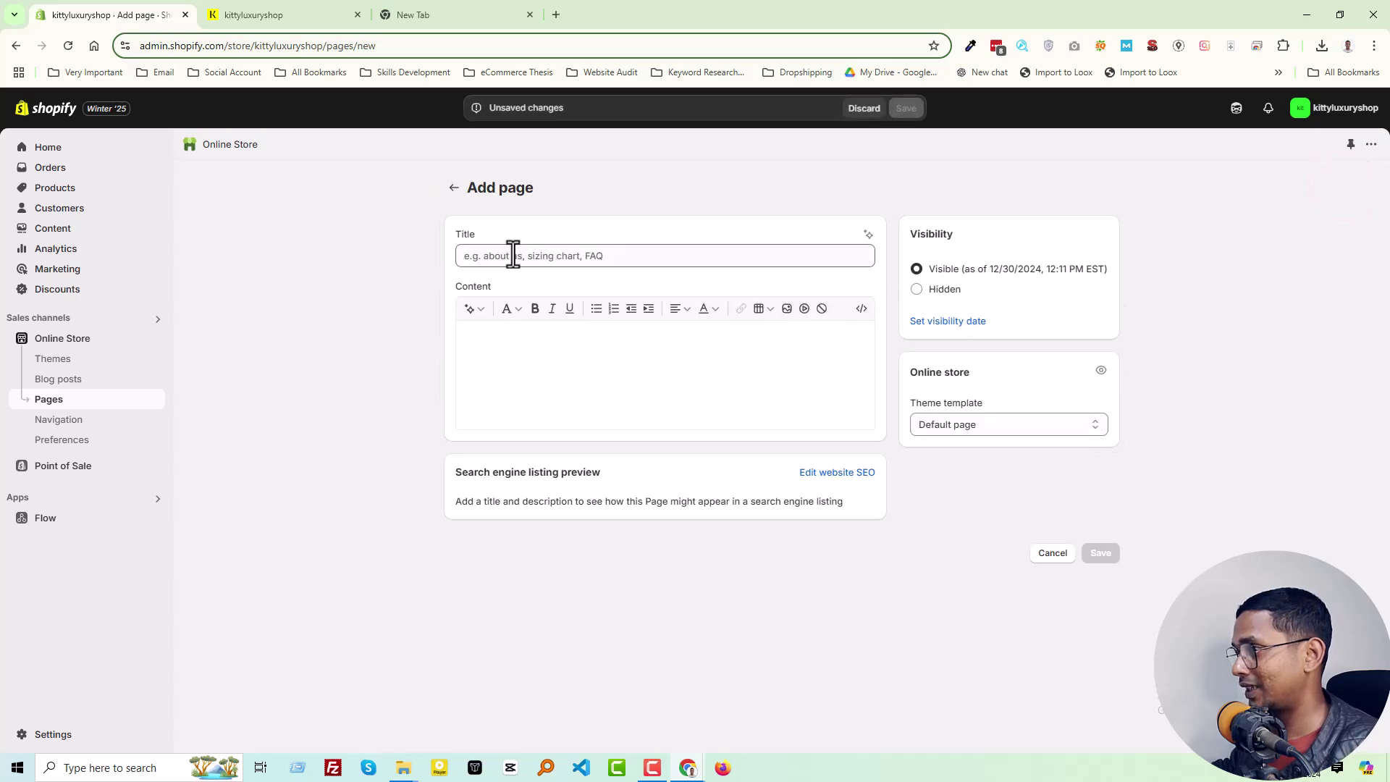
pyautogui.click(512, 254)
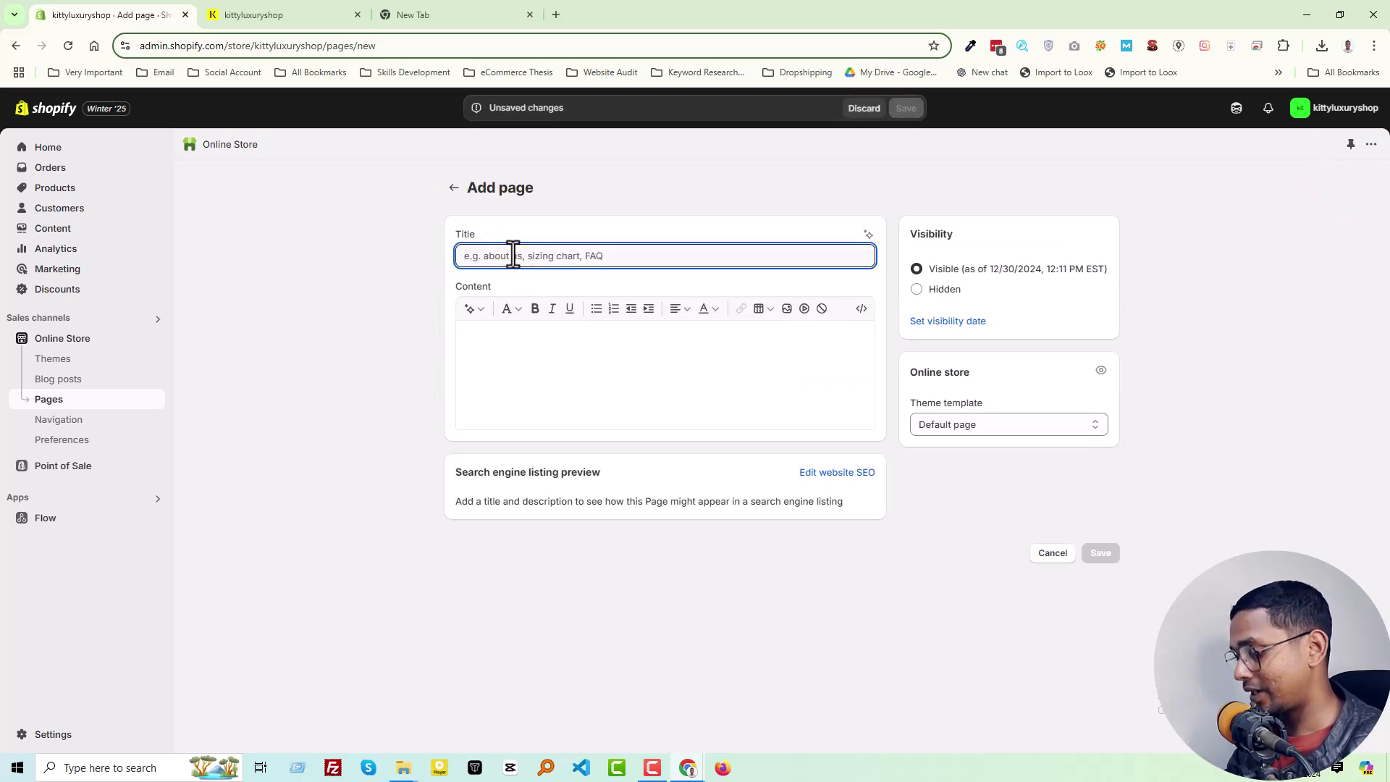
pyautogui.write('Custom O')
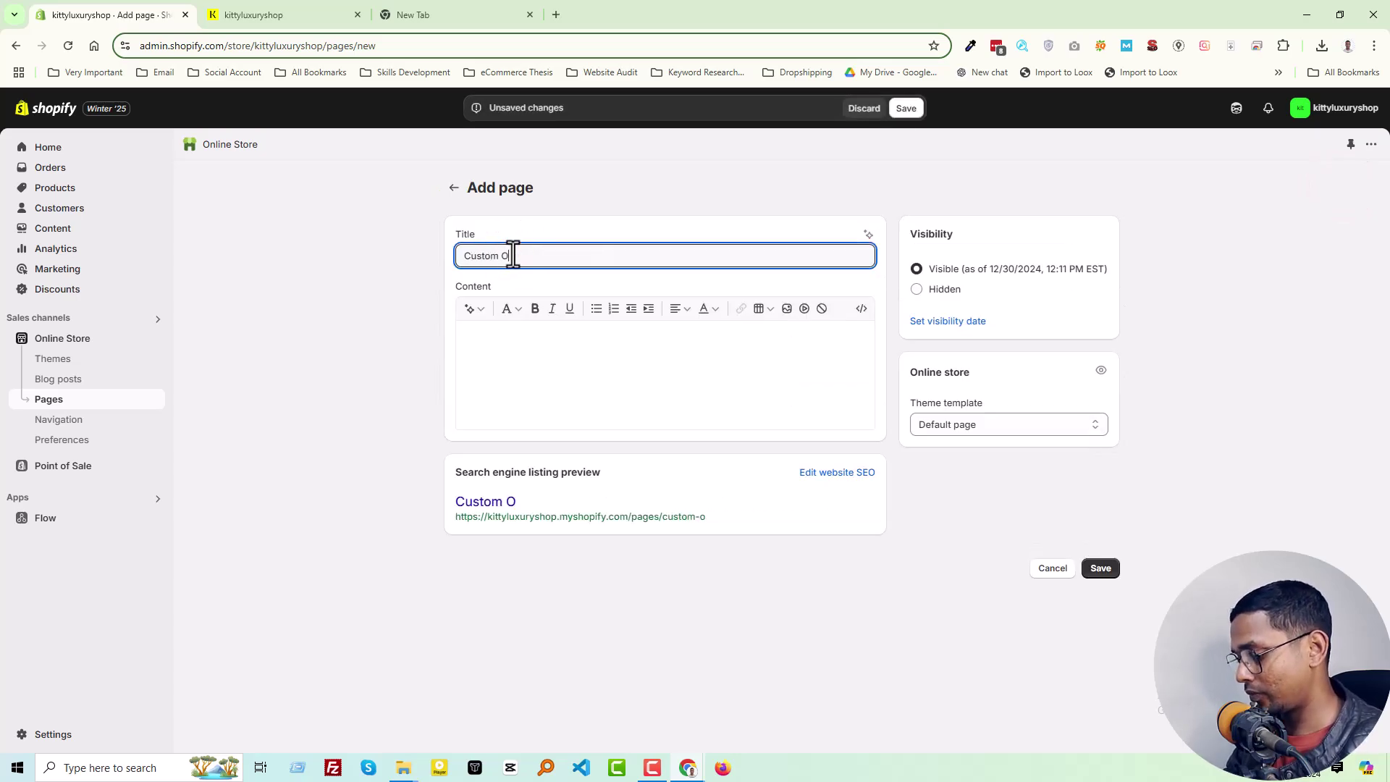
pyautogui.write('rder')
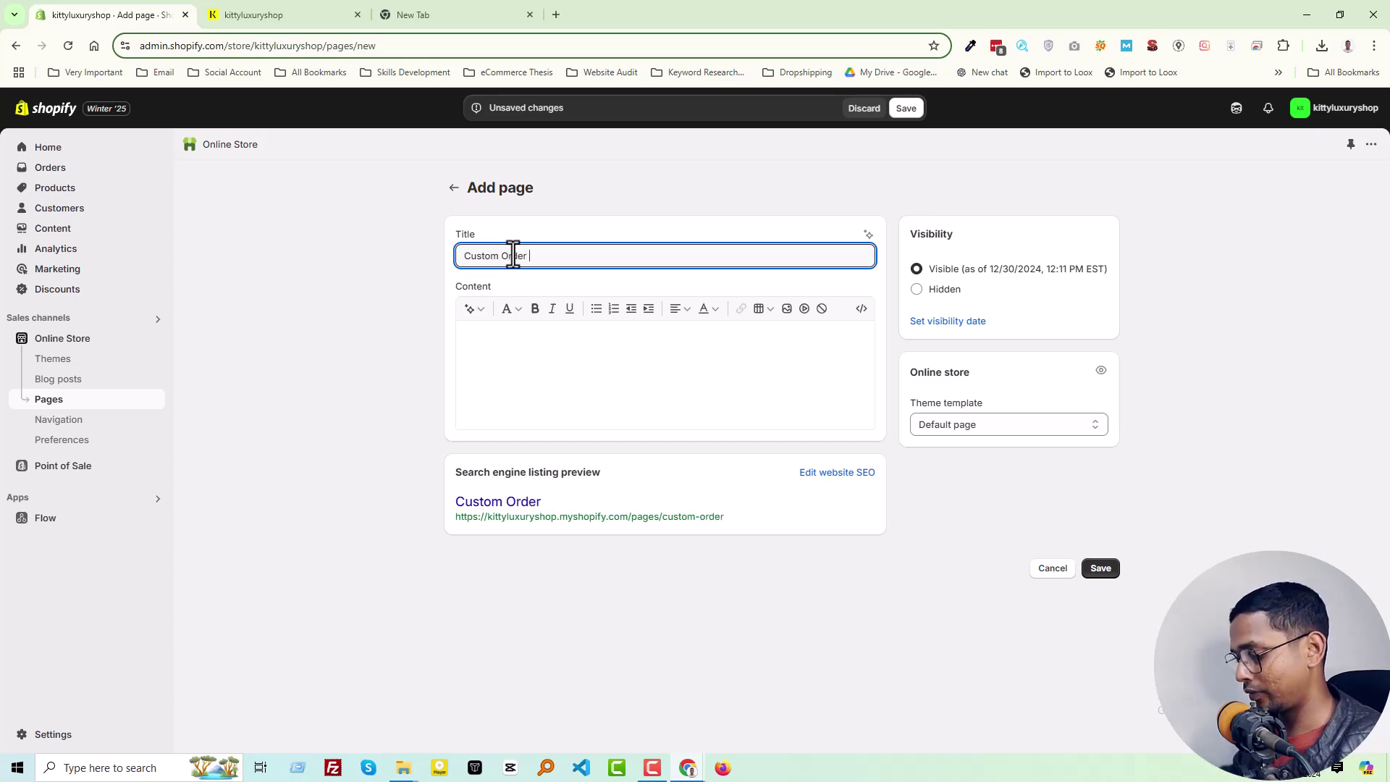
pyautogui.write(' Forms')
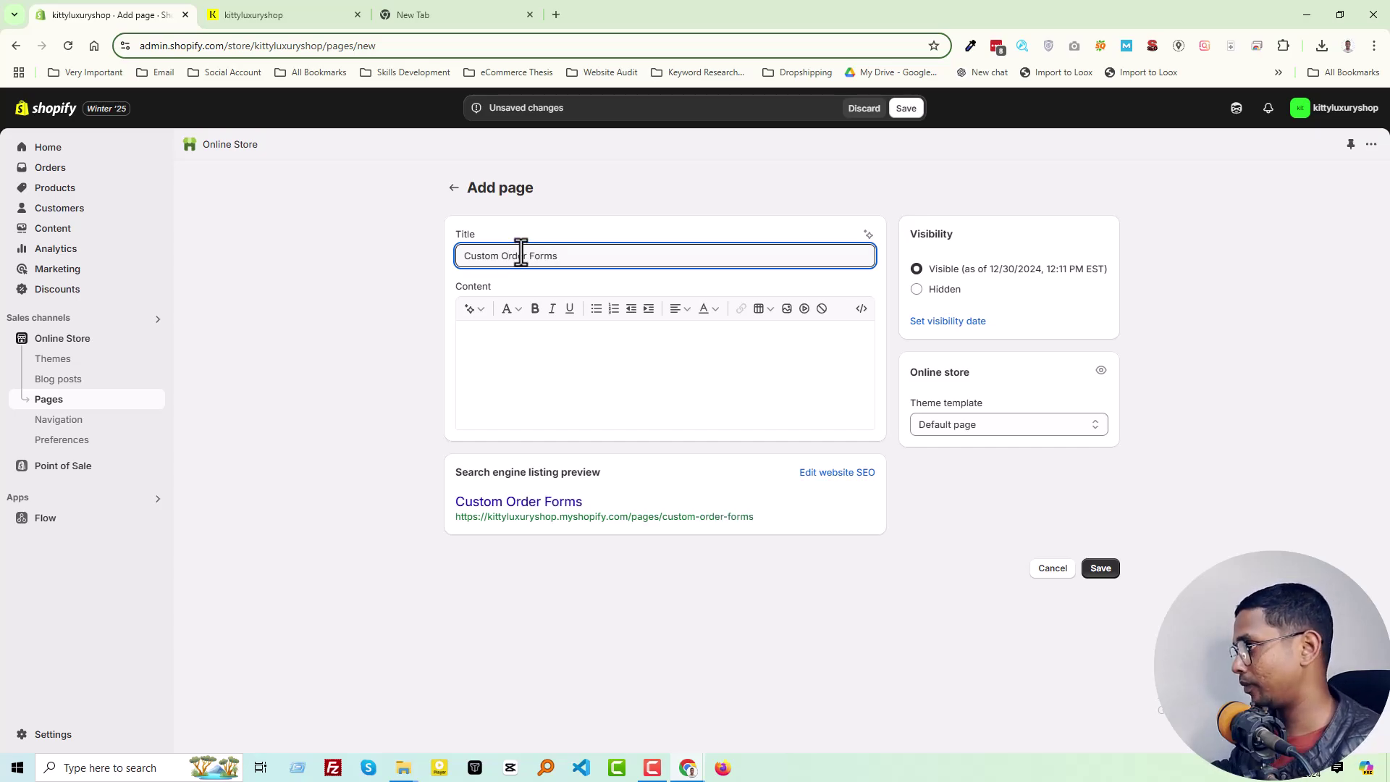
# Step: In a new tab, search Google for Google Forms and sign in to reach Forms home
pyautogui.click(463, 16)
pyautogui.click(589, 319)
pyautogui.write('google')
pyautogui.press('Return')
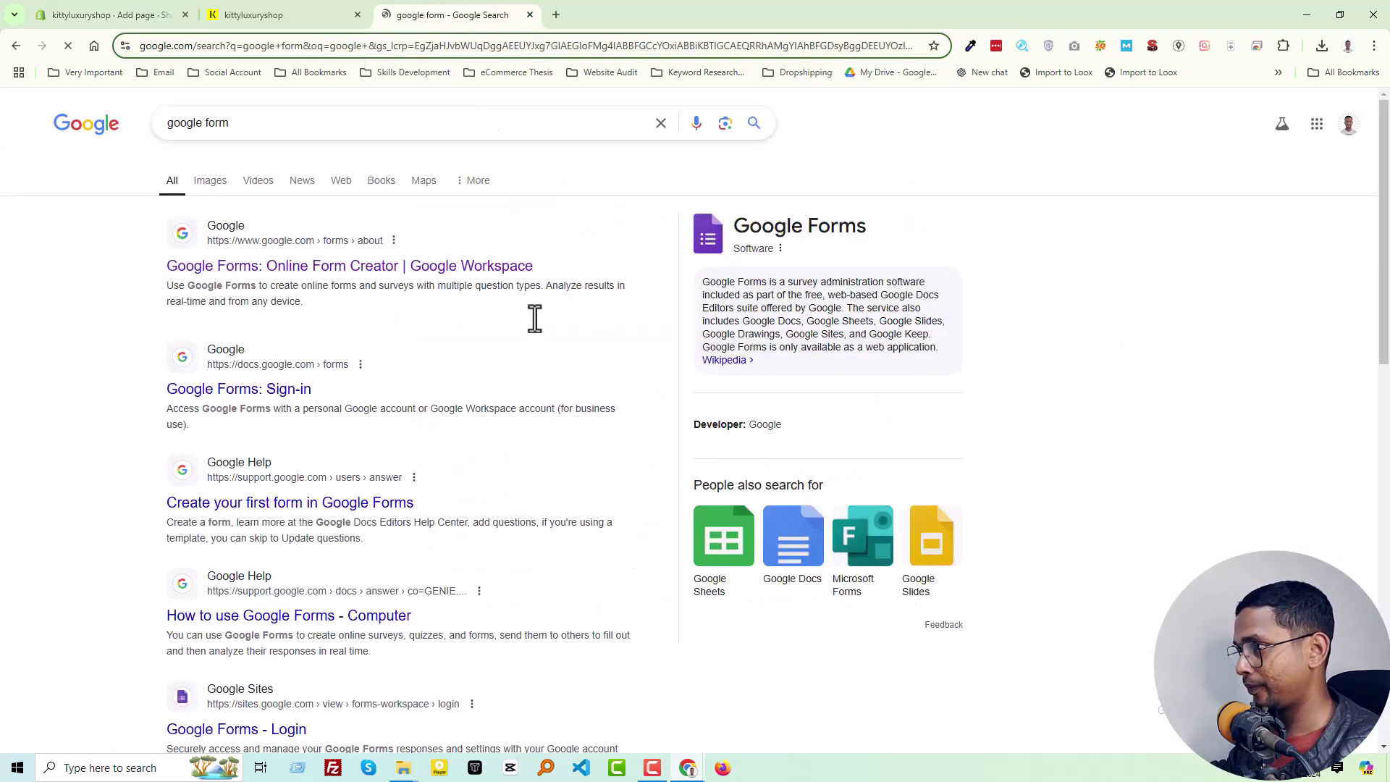
pyautogui.click(275, 268)
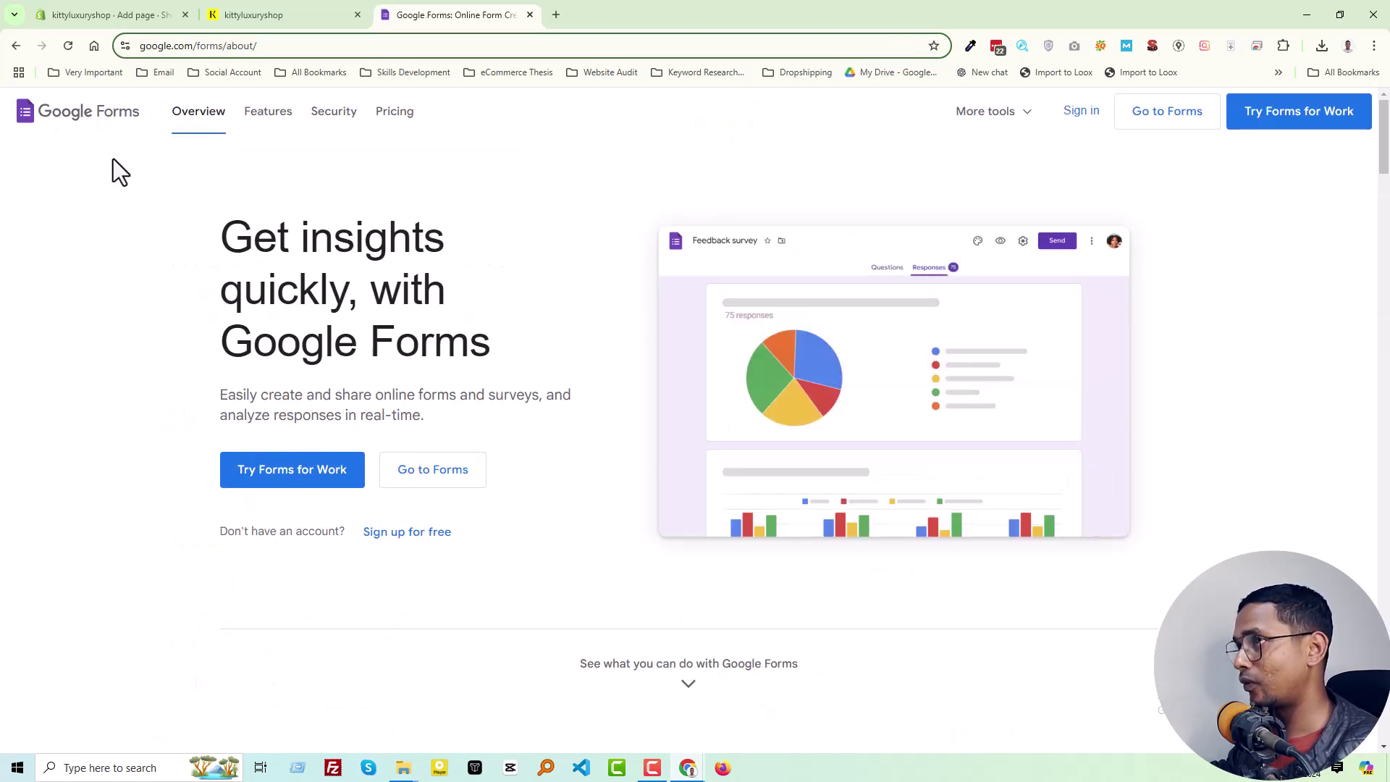
pyautogui.click(1075, 111)
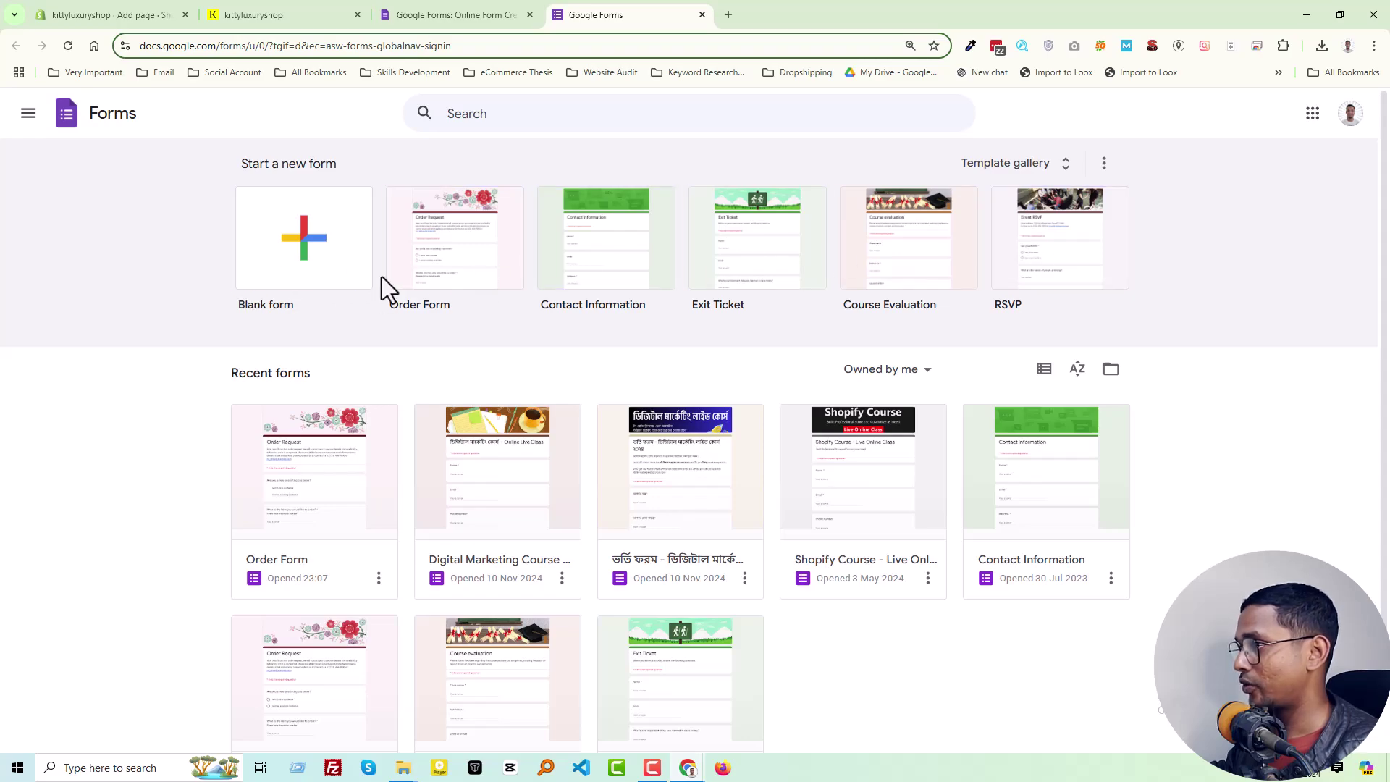
# Step: Start a form from the Order Form template and bold the phone number in its description
pyautogui.click(447, 255)
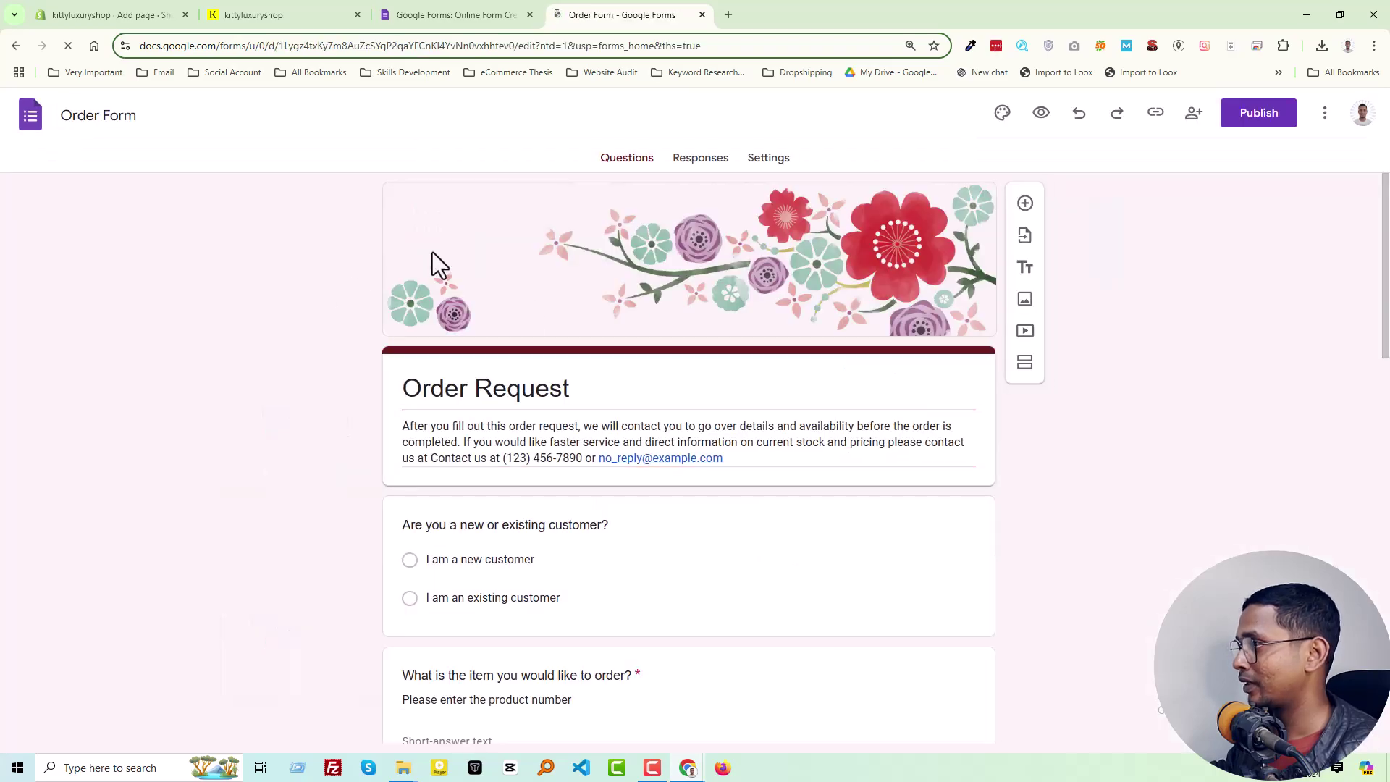
pyautogui.click(636, 388)
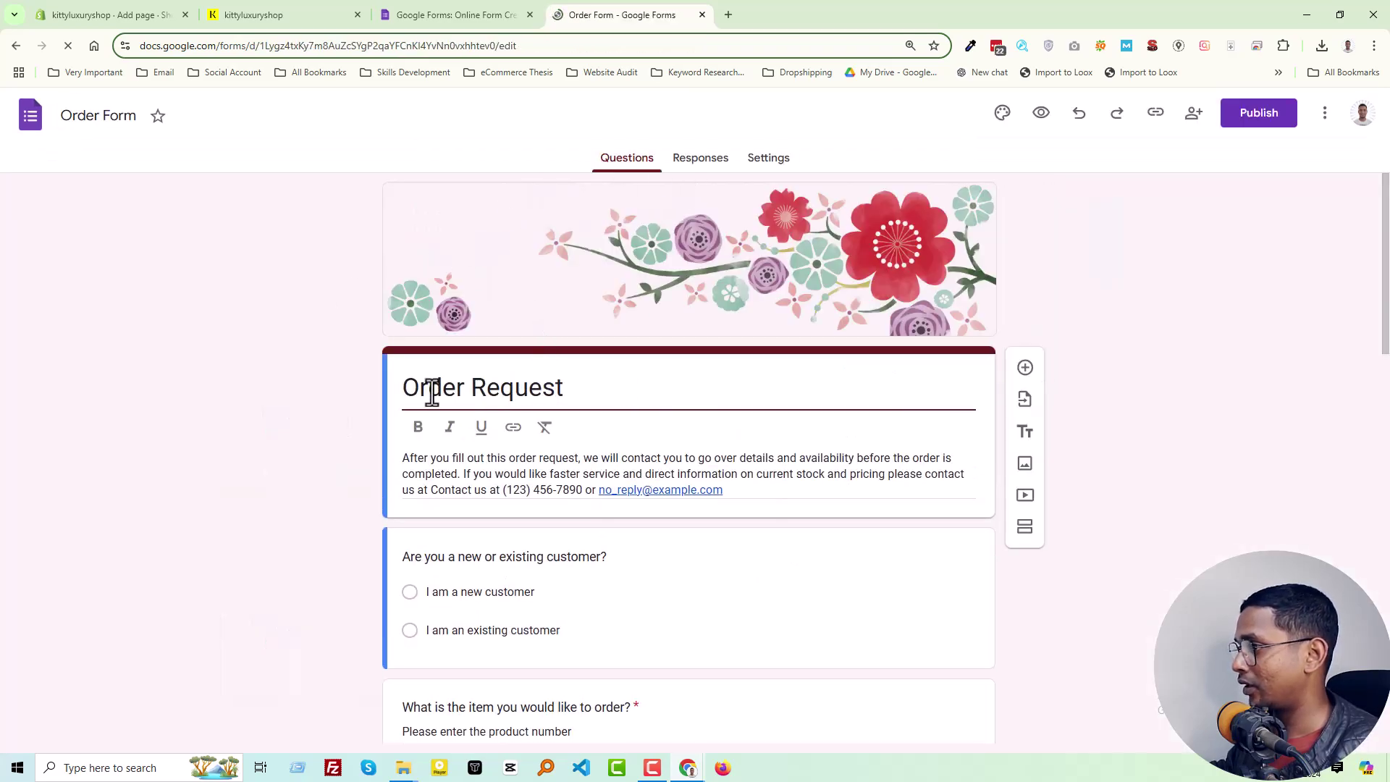
pyautogui.scroll(-3, 472, 397)
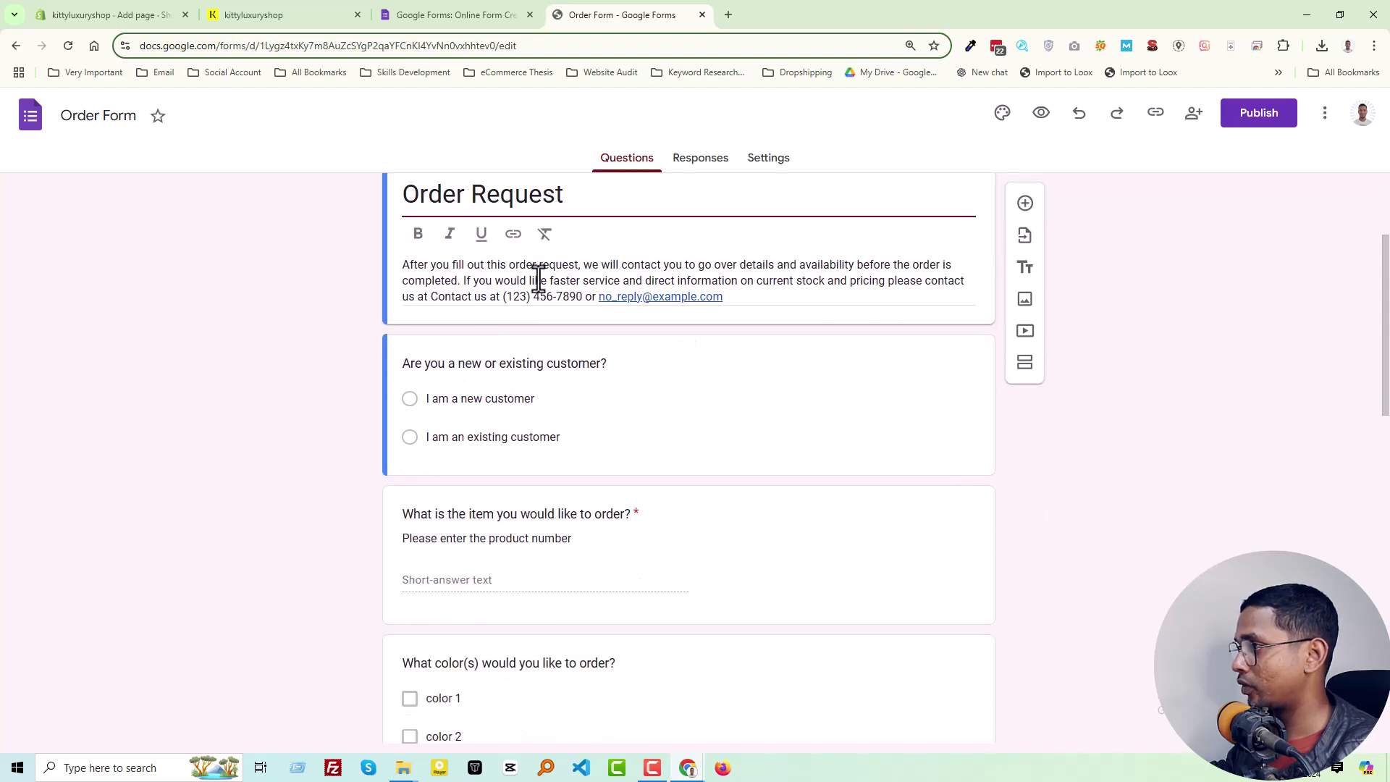
pyautogui.tripleClick(539, 275)
pyautogui.click(599, 266)
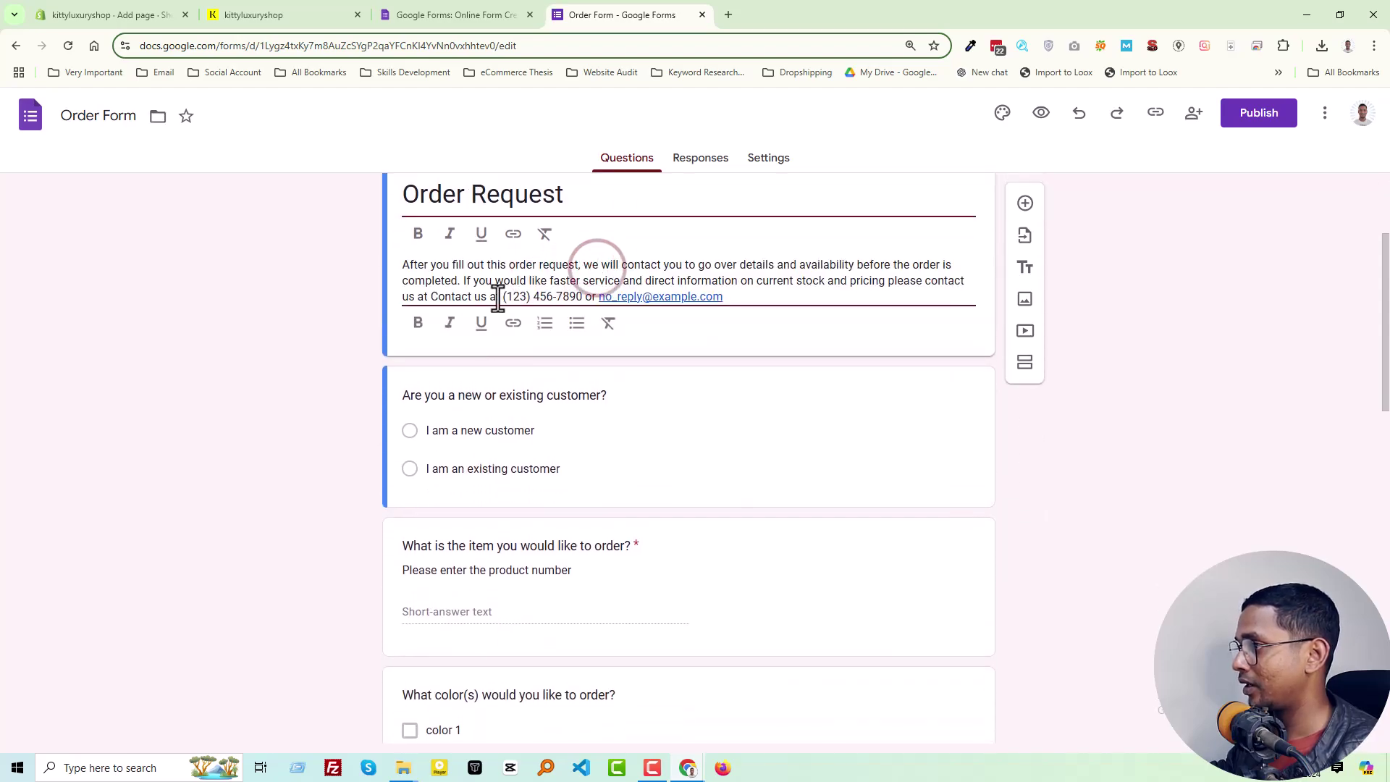
pyautogui.moveTo(502, 297); pyautogui.dragTo(582, 296)
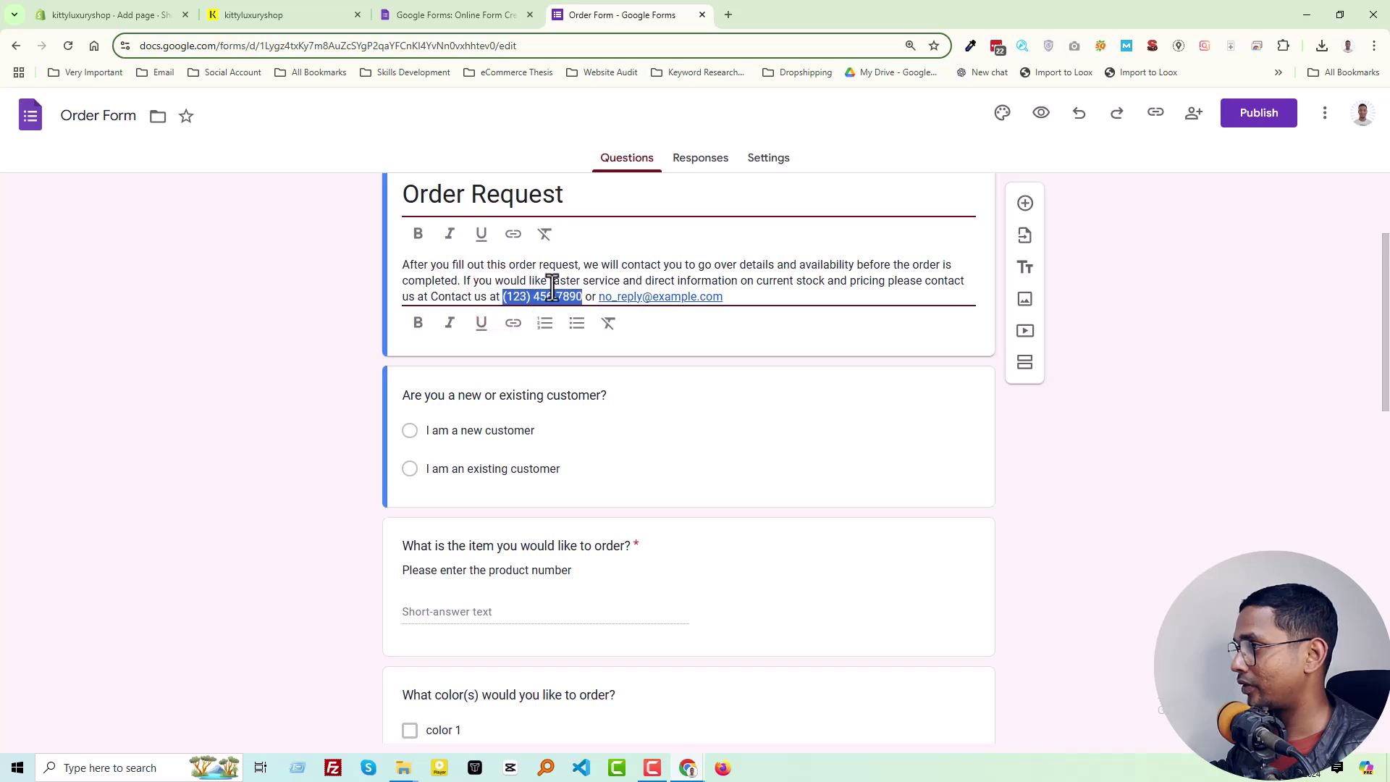
pyautogui.click(418, 233)
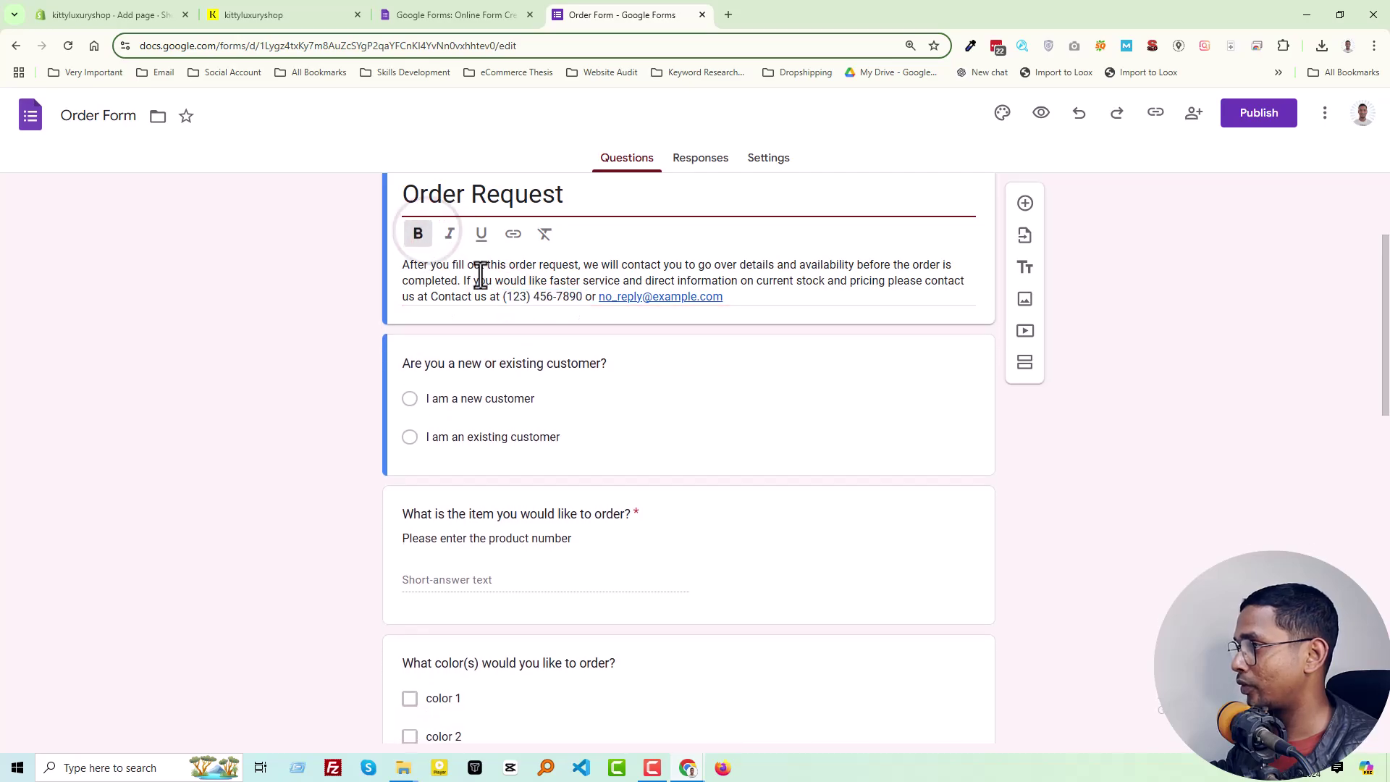
pyautogui.click(766, 396)
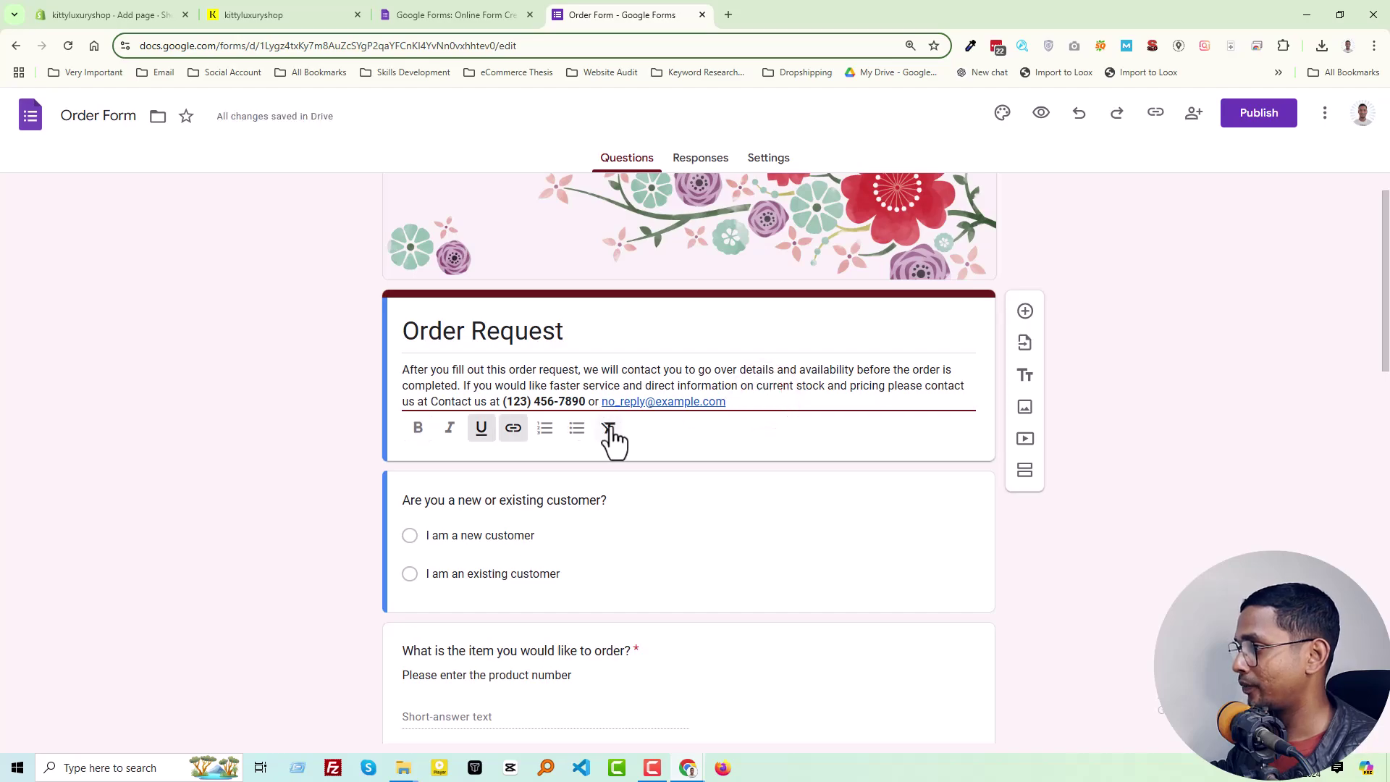
# Step: Review the form's questions, selecting the new-or-existing customer question
pyautogui.scroll(-1, 536, 434)
pyautogui.click(537, 401)
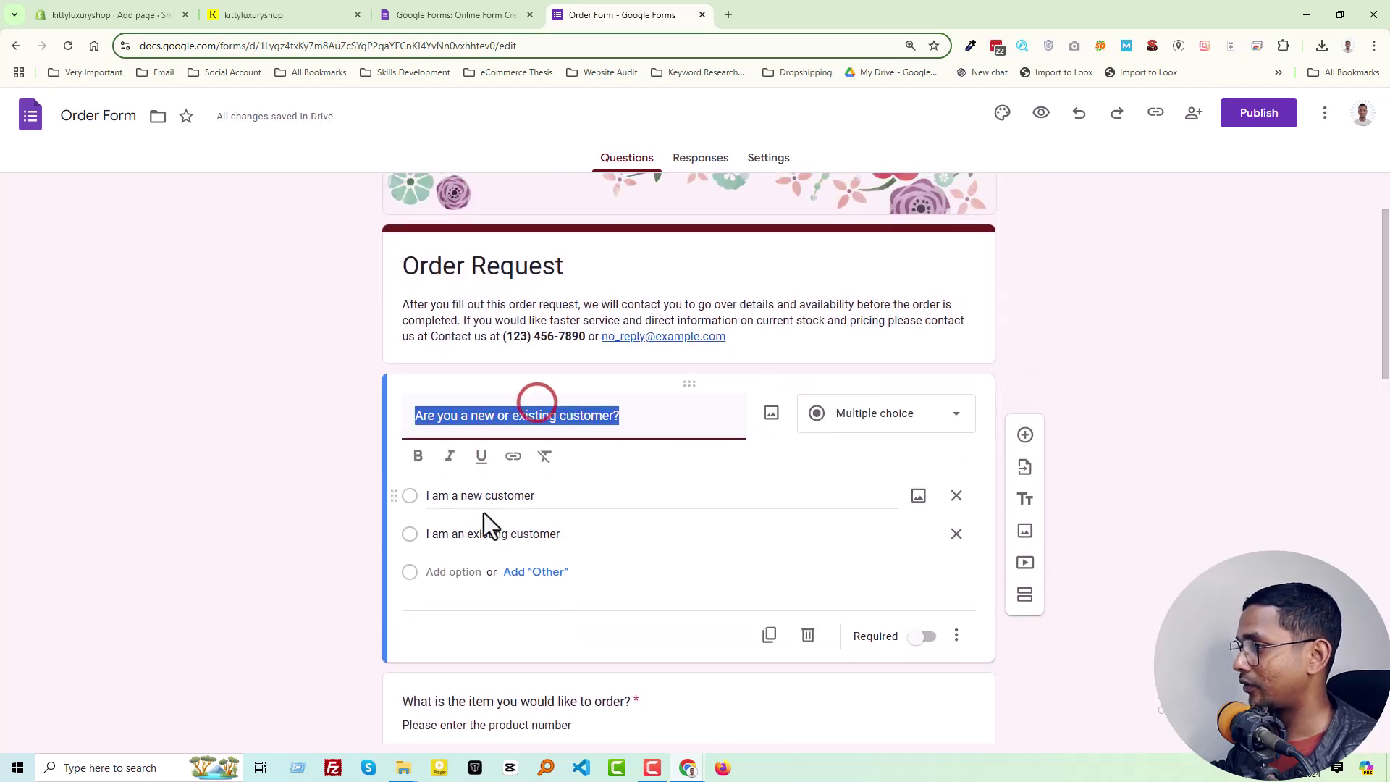
pyautogui.click(490, 499)
pyautogui.scroll(-7, 458, 489)
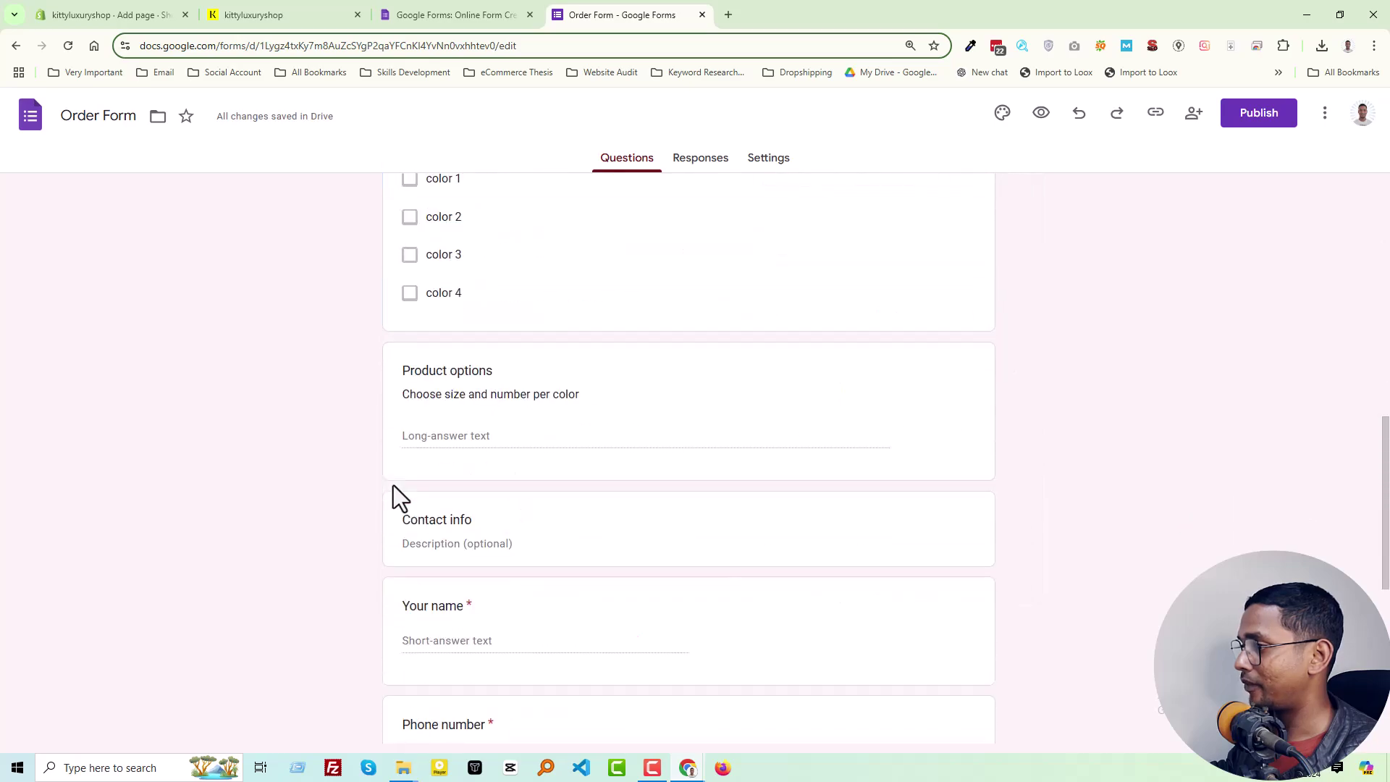
pyautogui.scroll(-5, 393, 485)
pyautogui.scroll(12, 454, 487)
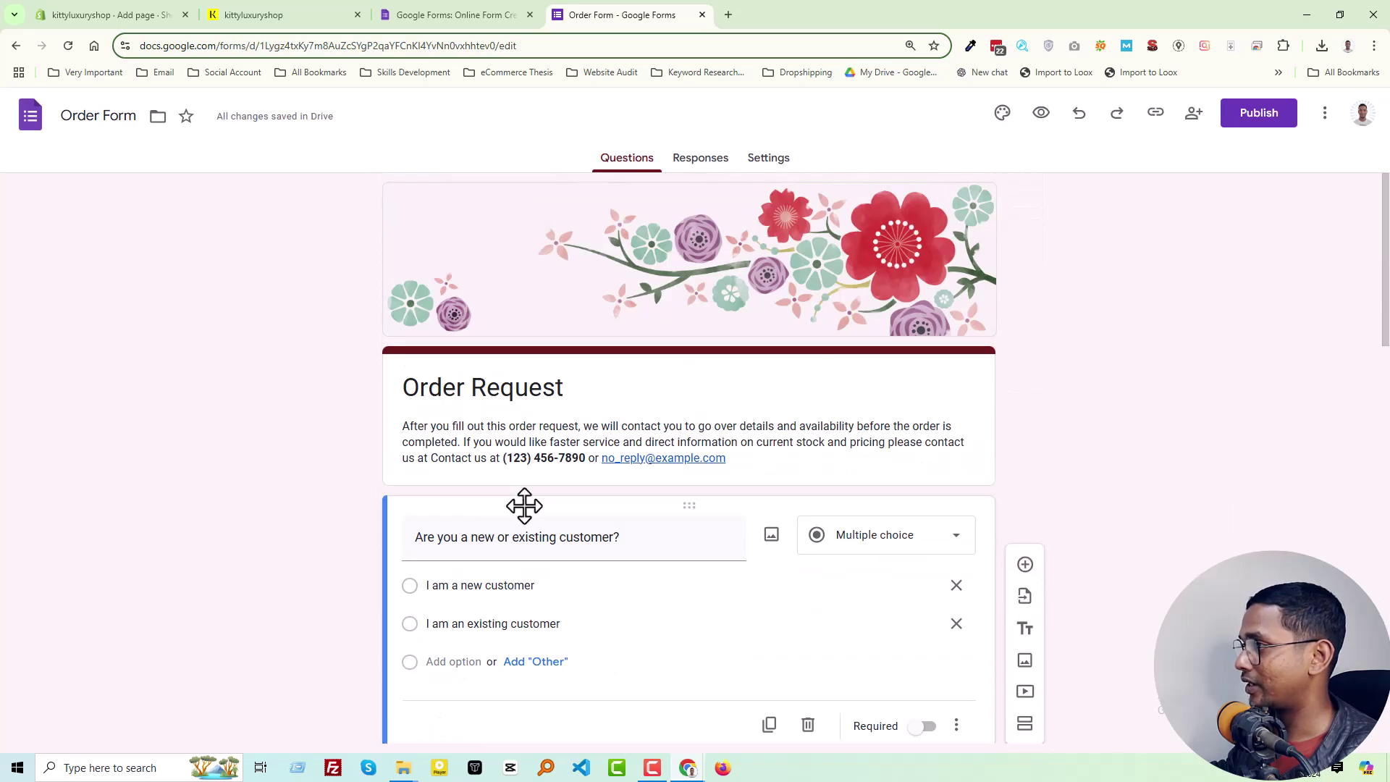
pyautogui.click(784, 168)
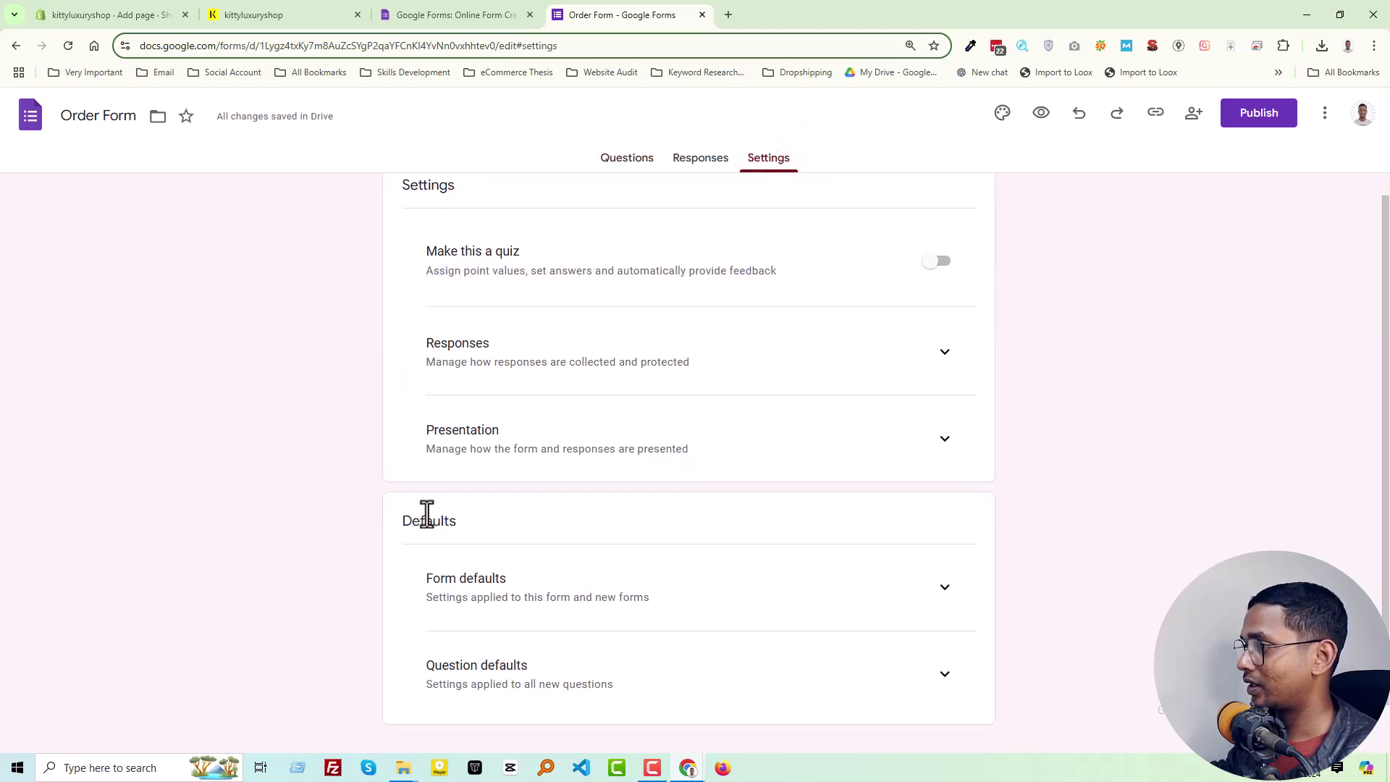
pyautogui.click(699, 158)
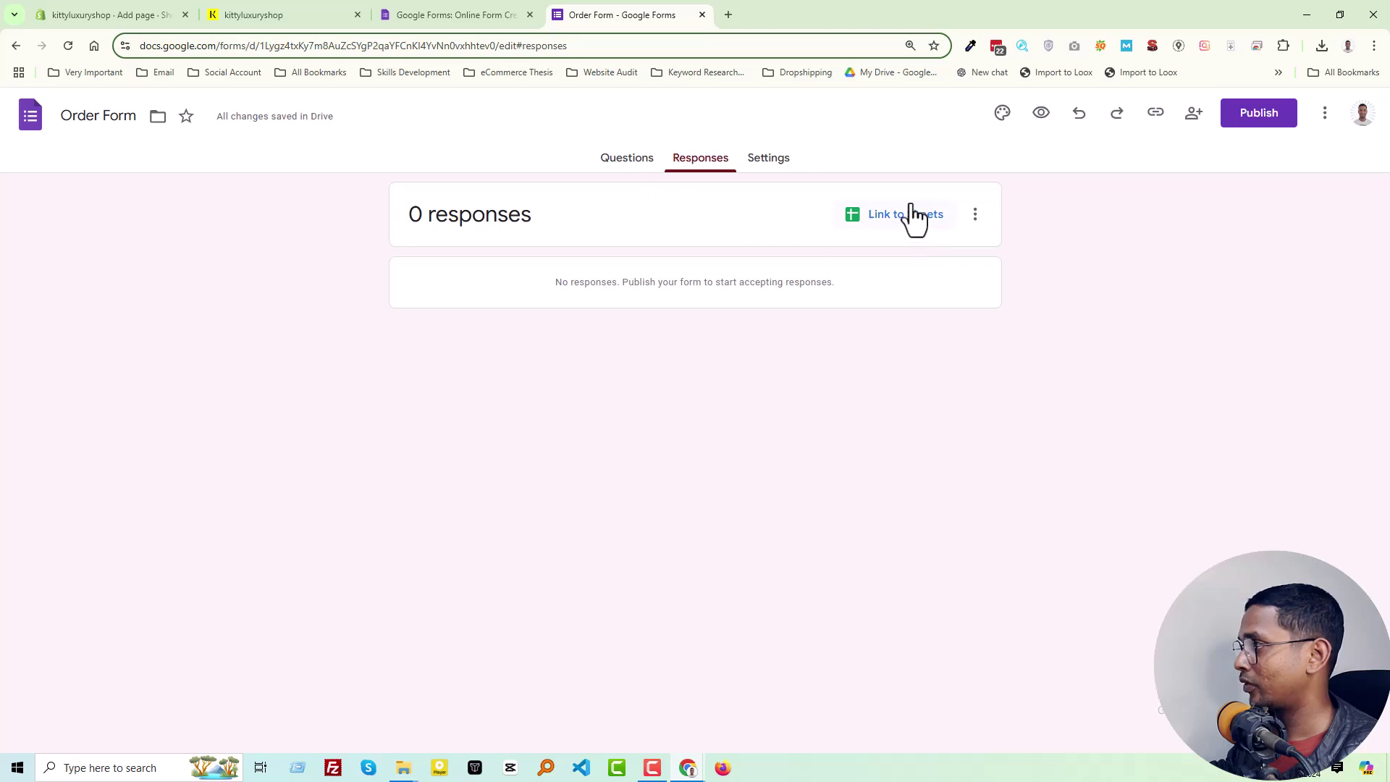
pyautogui.click(648, 168)
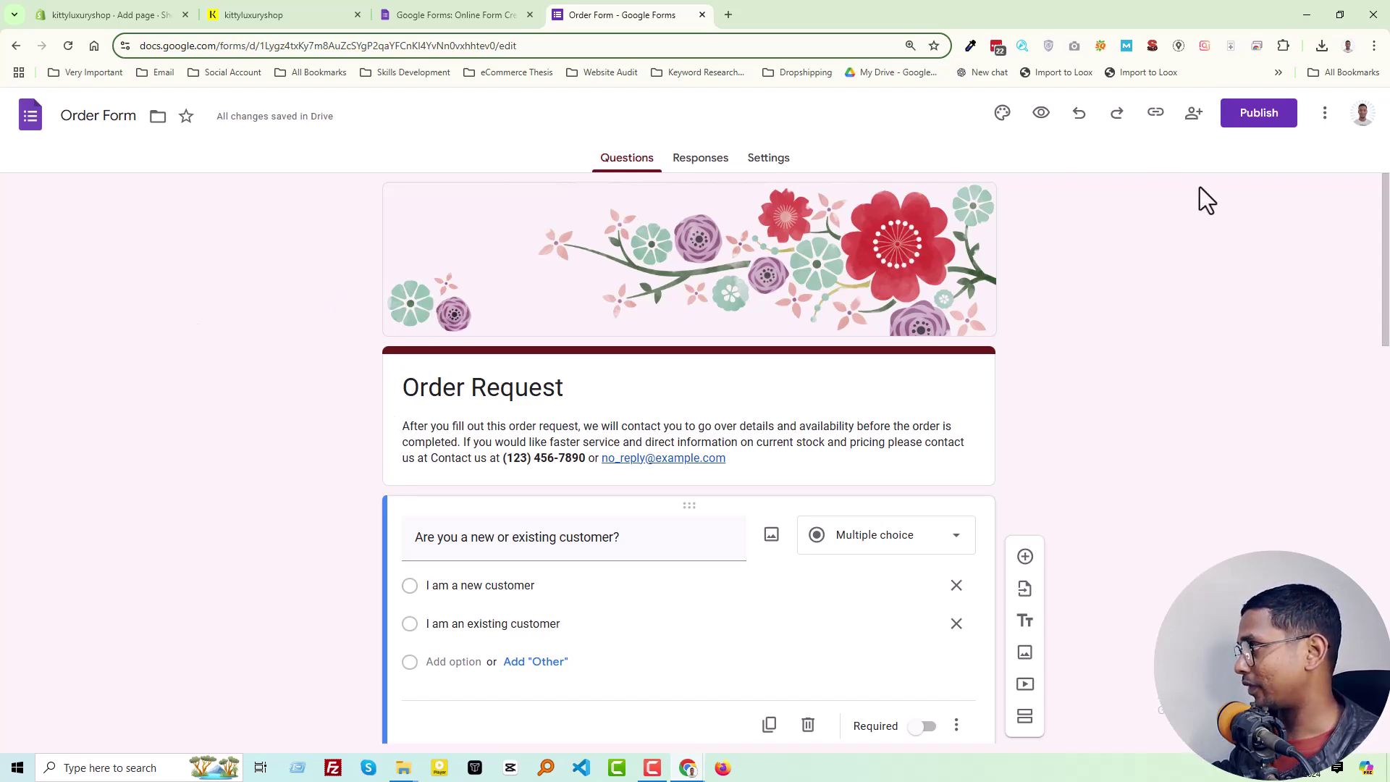
# Step: Copy the form's 640 × 1967 px iframe embed code and return to the Shopify Add page
pyautogui.click(1324, 114)
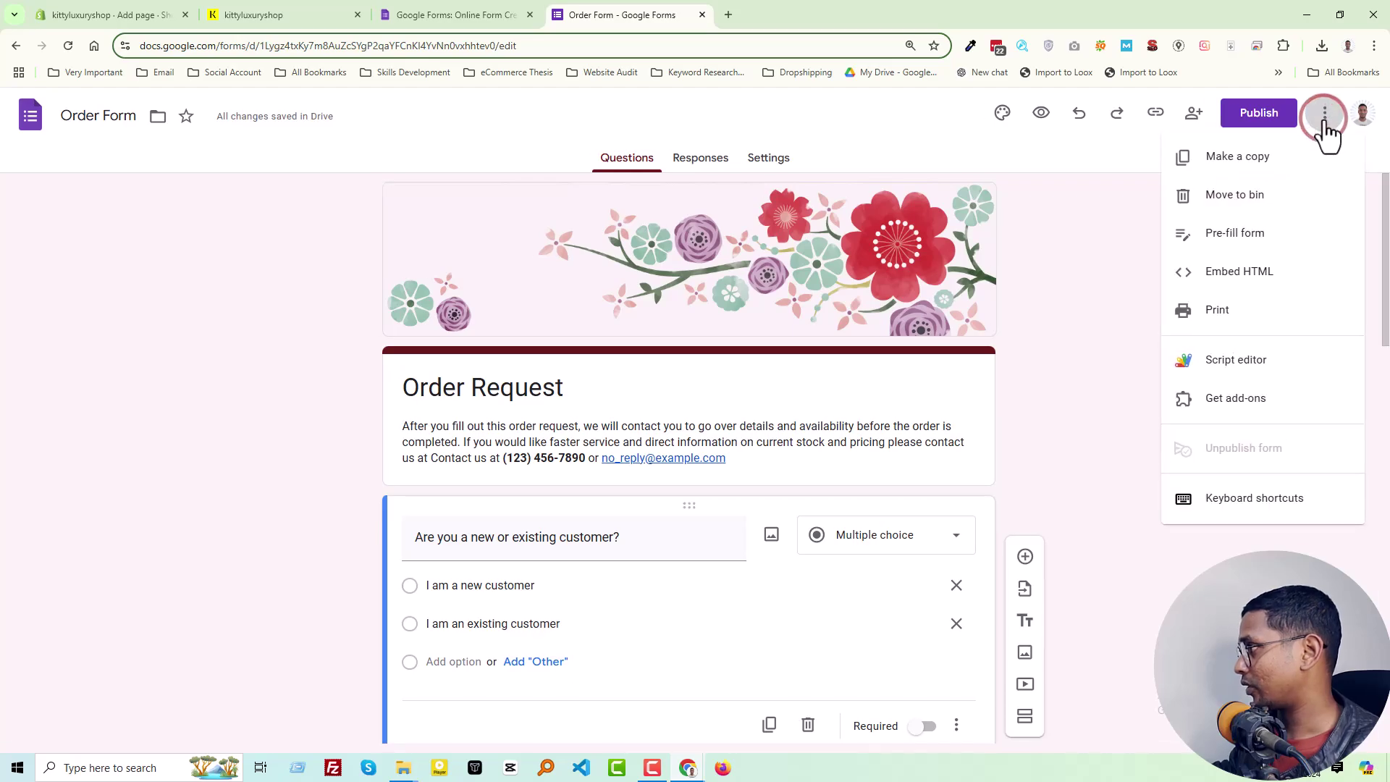
pyautogui.click(1276, 273)
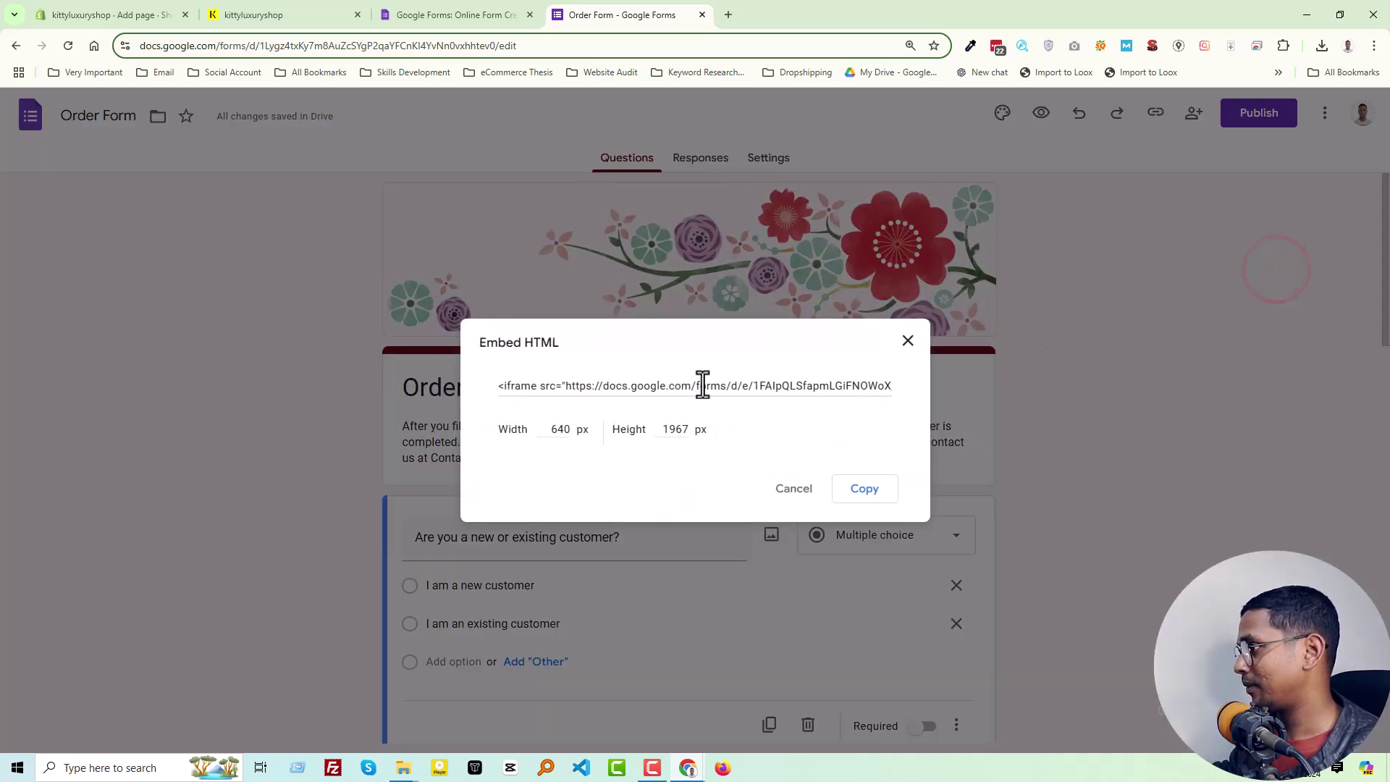
pyautogui.click(865, 490)
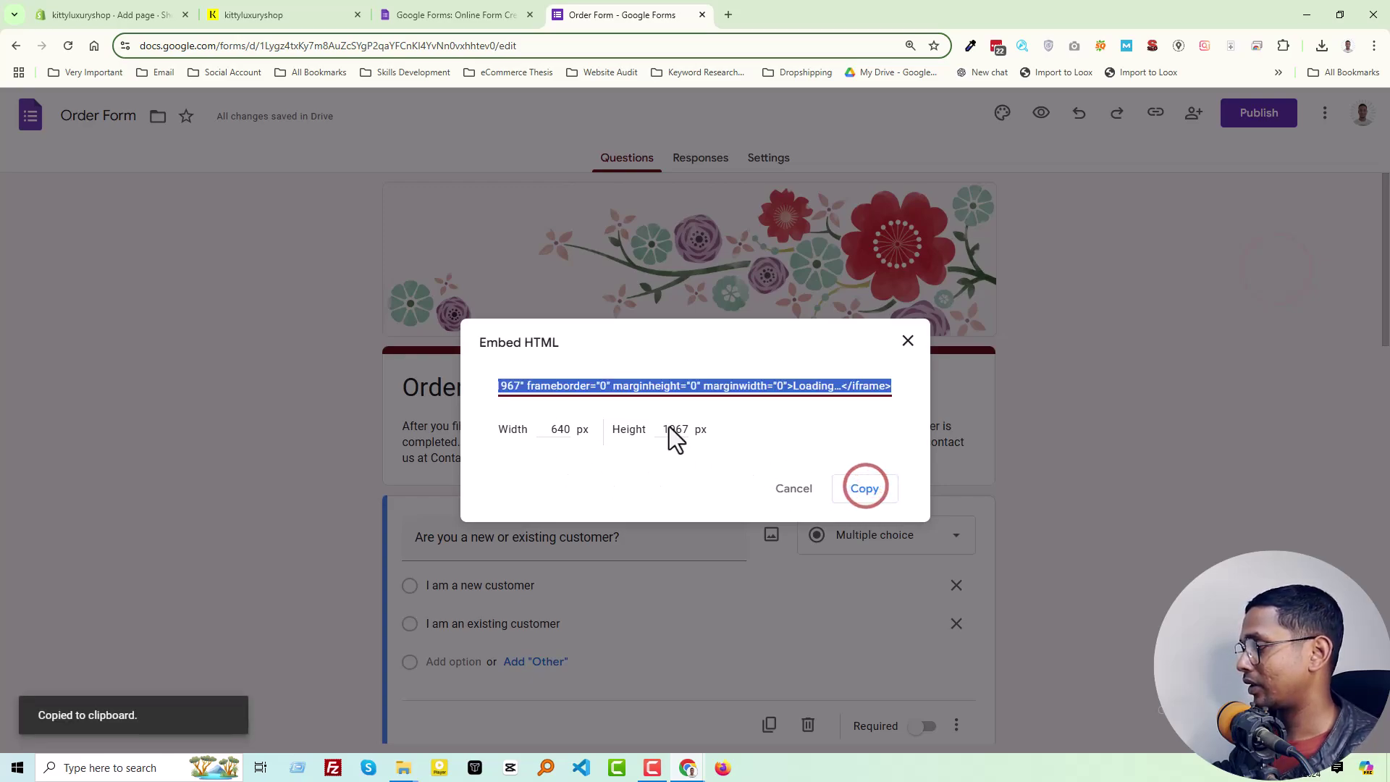
pyautogui.click(124, 4)
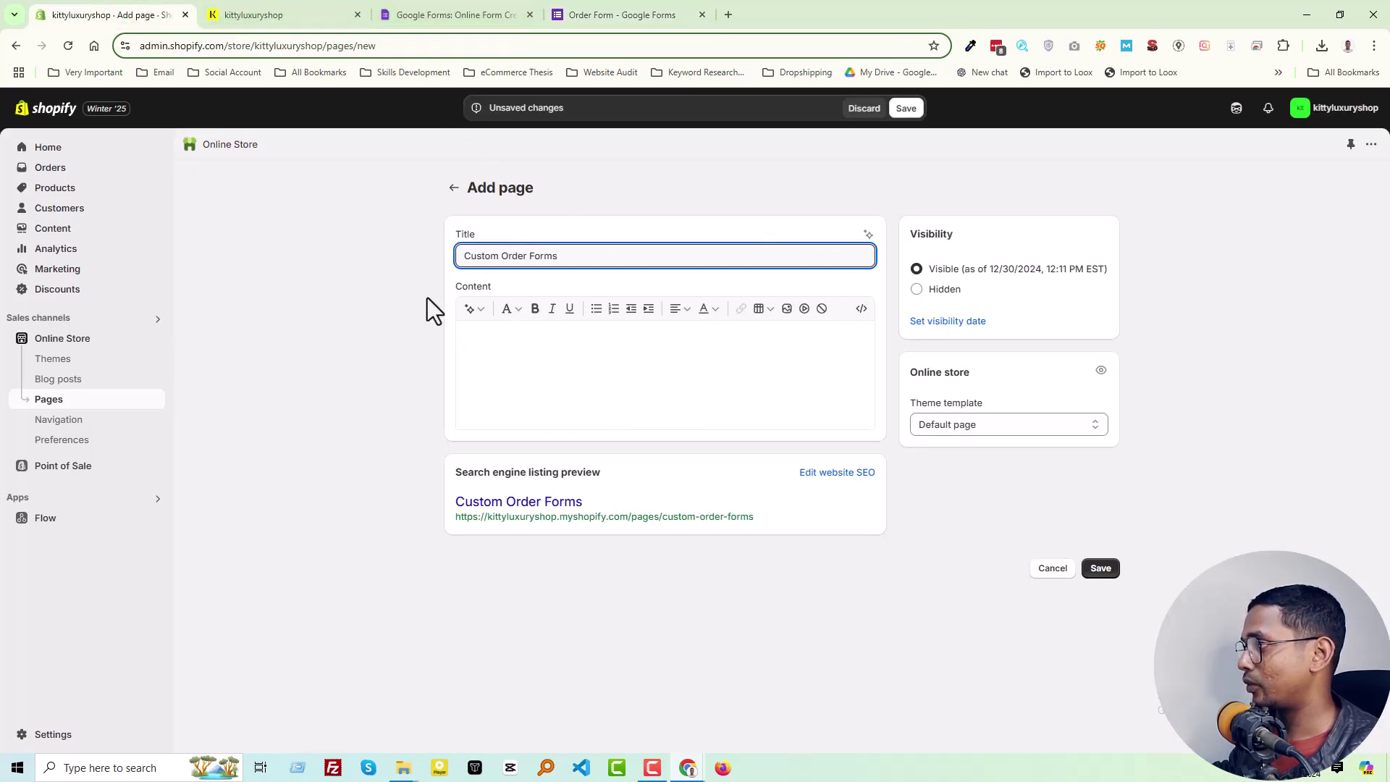
# Step: Paste the iframe embed code into the page's HTML content and save the Custom Order Forms page
pyautogui.click(862, 310)
pyautogui.click(546, 341)
pyautogui.rightClick(548, 342)
pyautogui.click(597, 490)
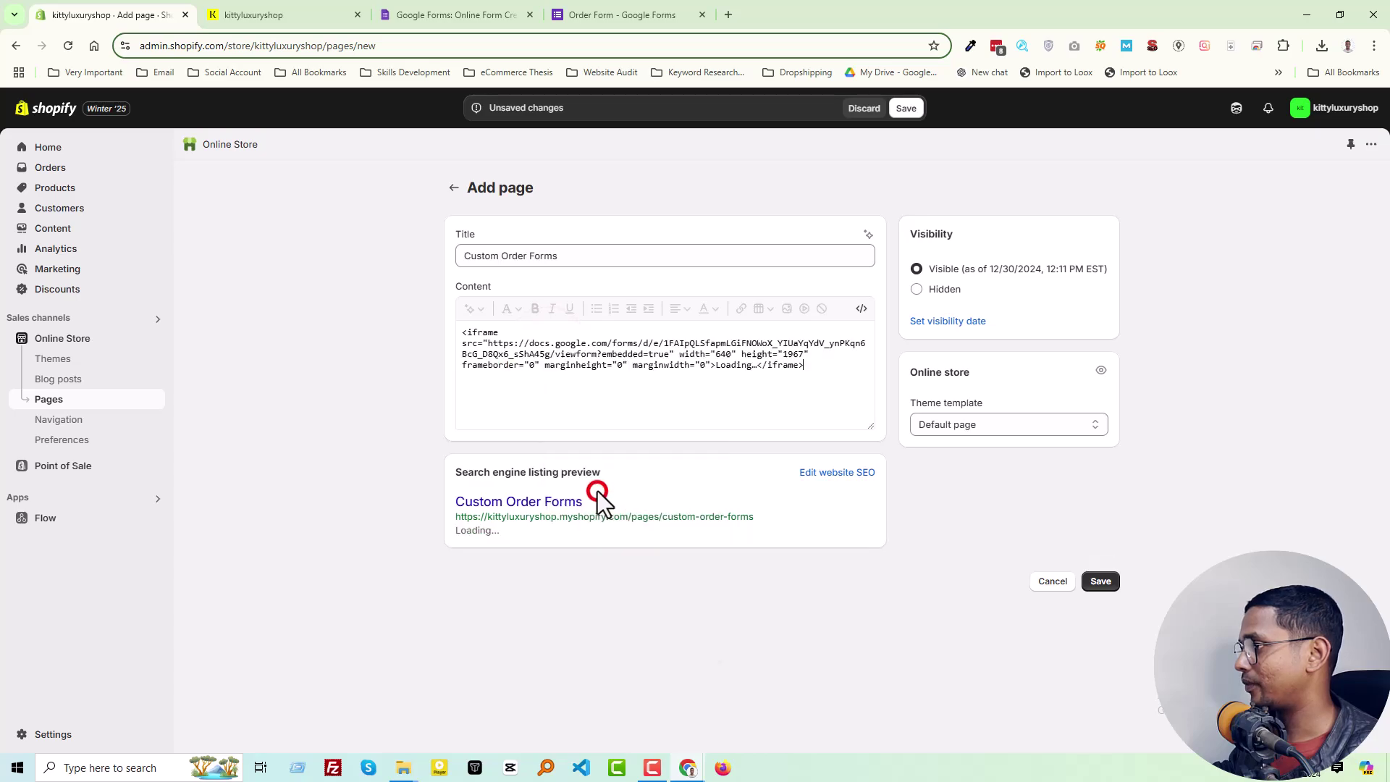
pyautogui.click(905, 109)
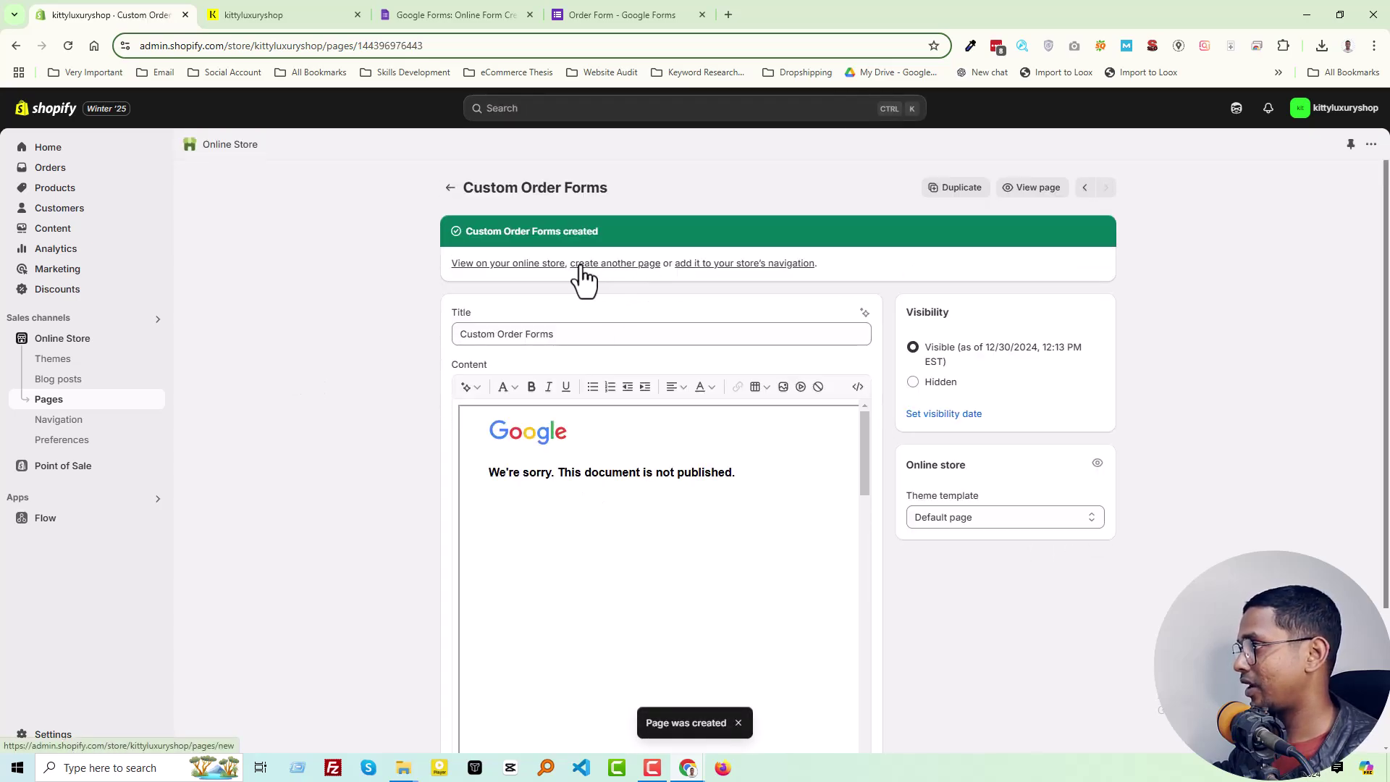
# Step: View the live page showing the form unpublished, then publish the Order Form to anyone with the link
pyautogui.click(1029, 185)
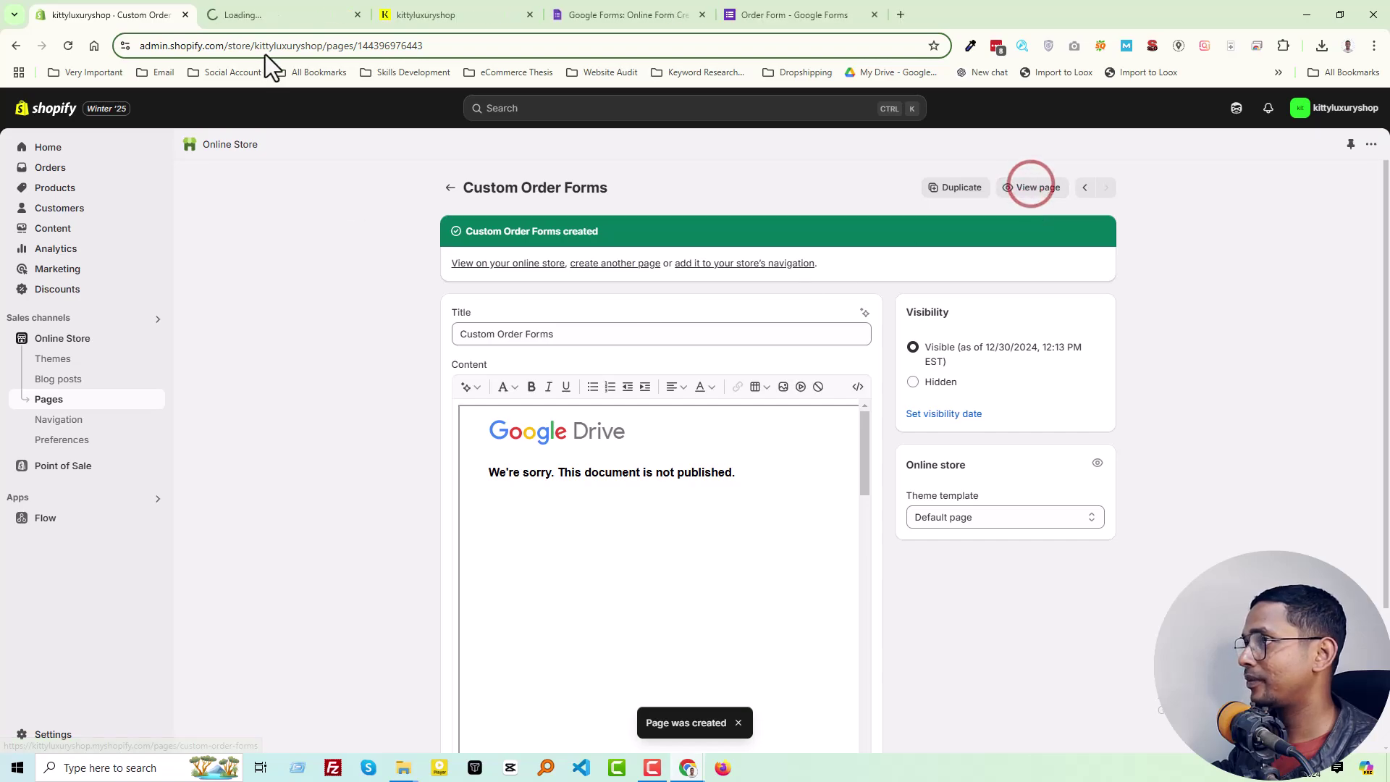
pyautogui.click(266, 14)
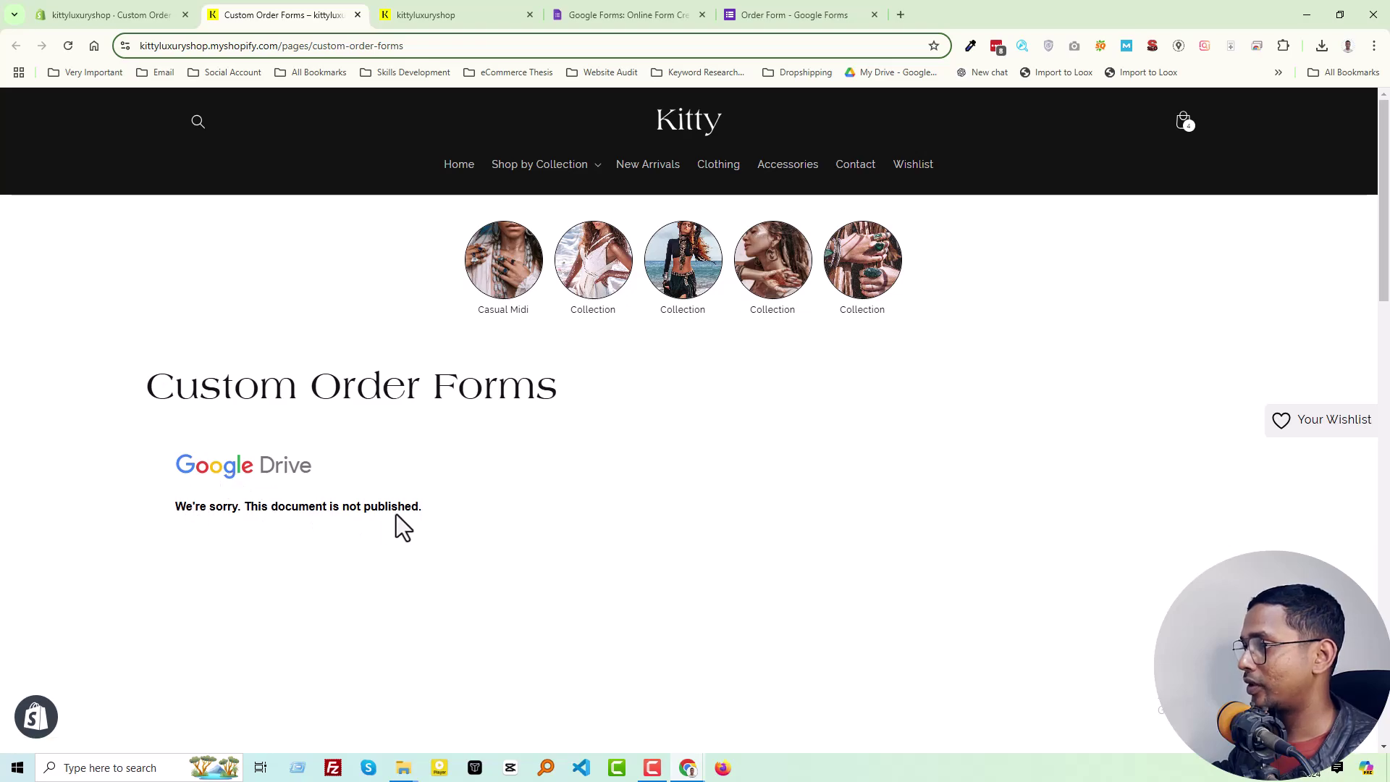
pyautogui.click(789, 15)
pyautogui.click(1205, 281)
pyautogui.click(1261, 116)
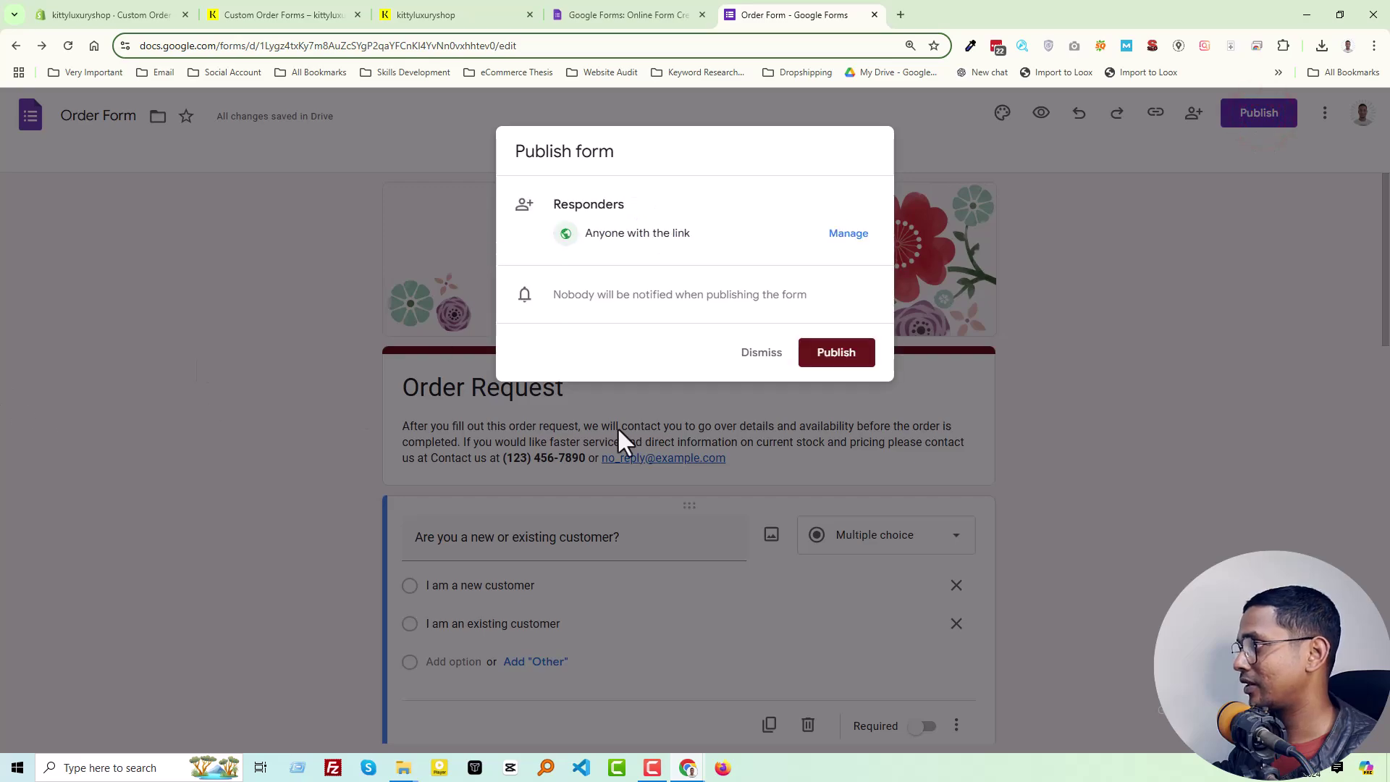
pyautogui.click(838, 342)
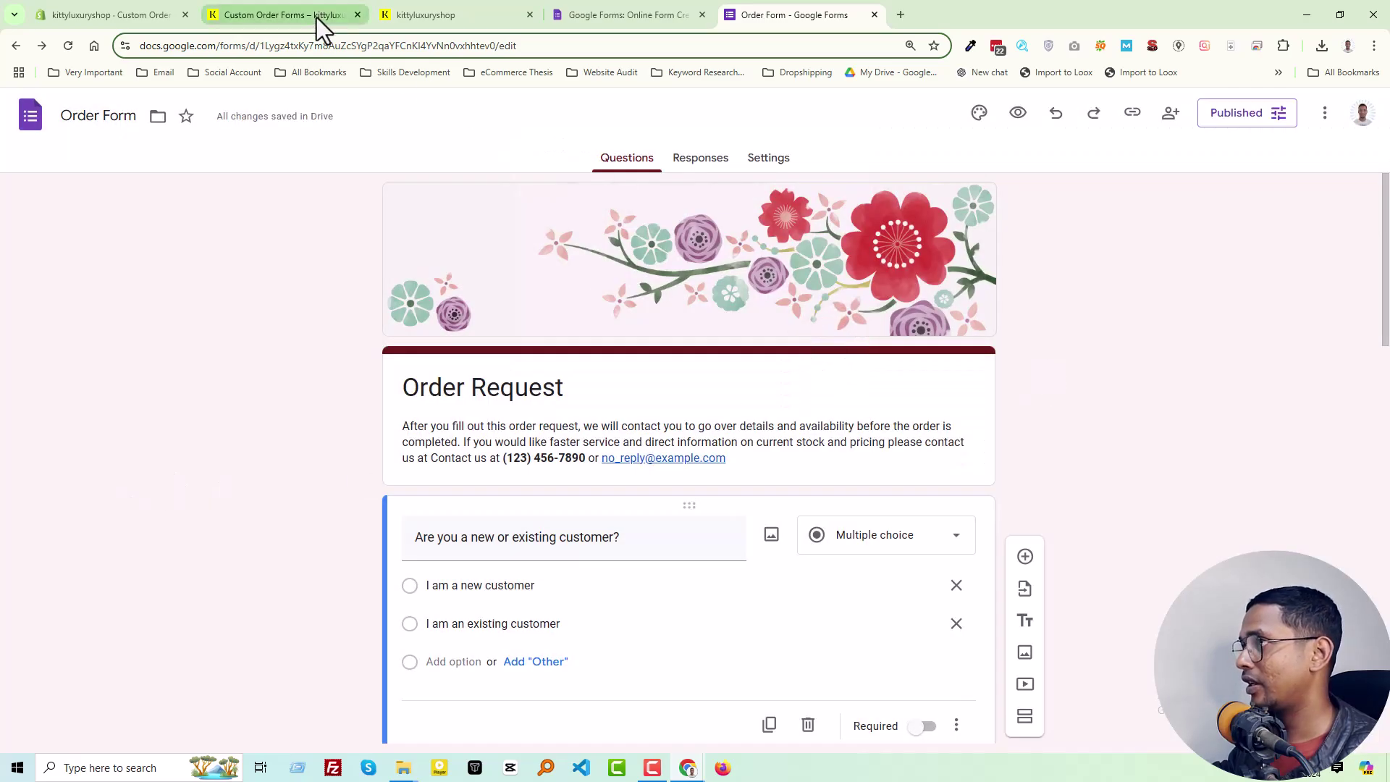
# Step: Reload the live Custom Order Forms page and scroll through the embedded Order Request form
pyautogui.click(460, 14)
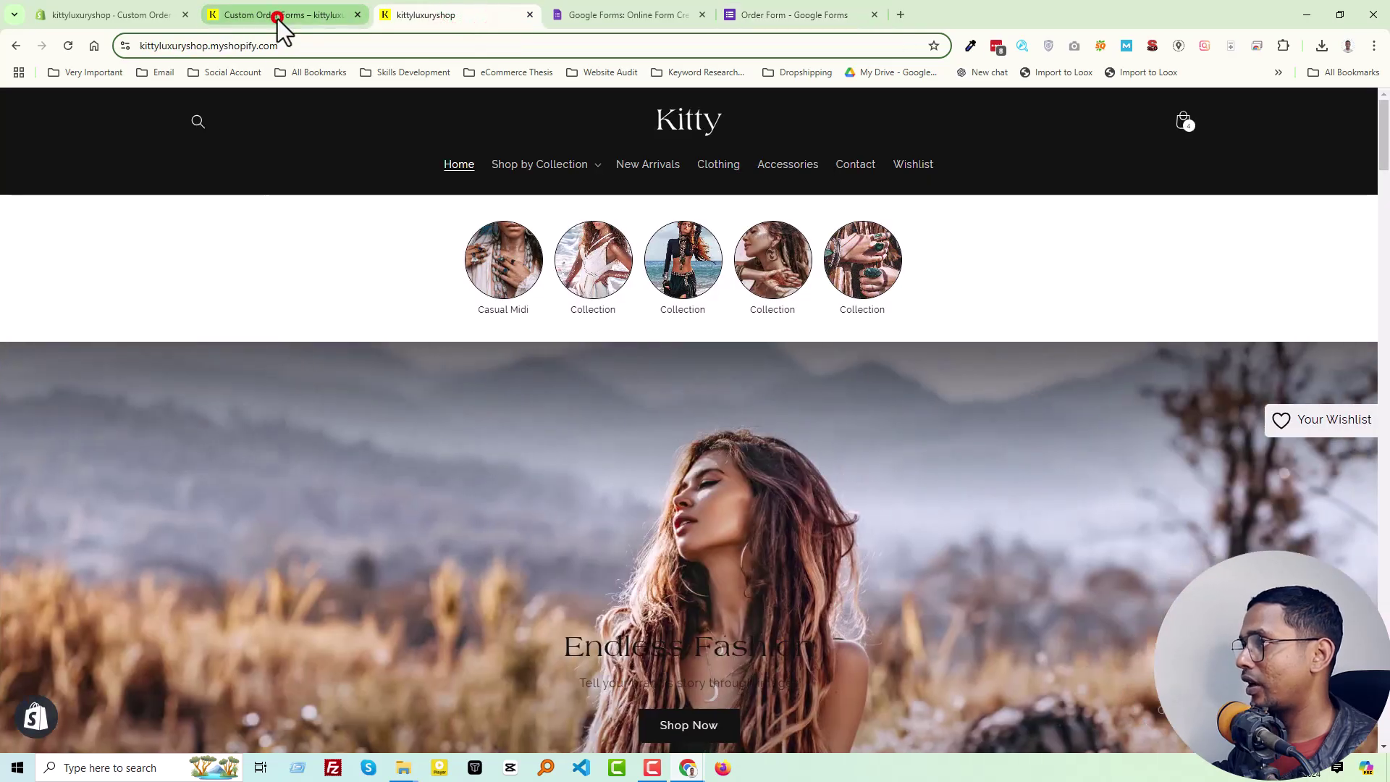
pyautogui.click(280, 26)
pyautogui.rightClick(300, 335)
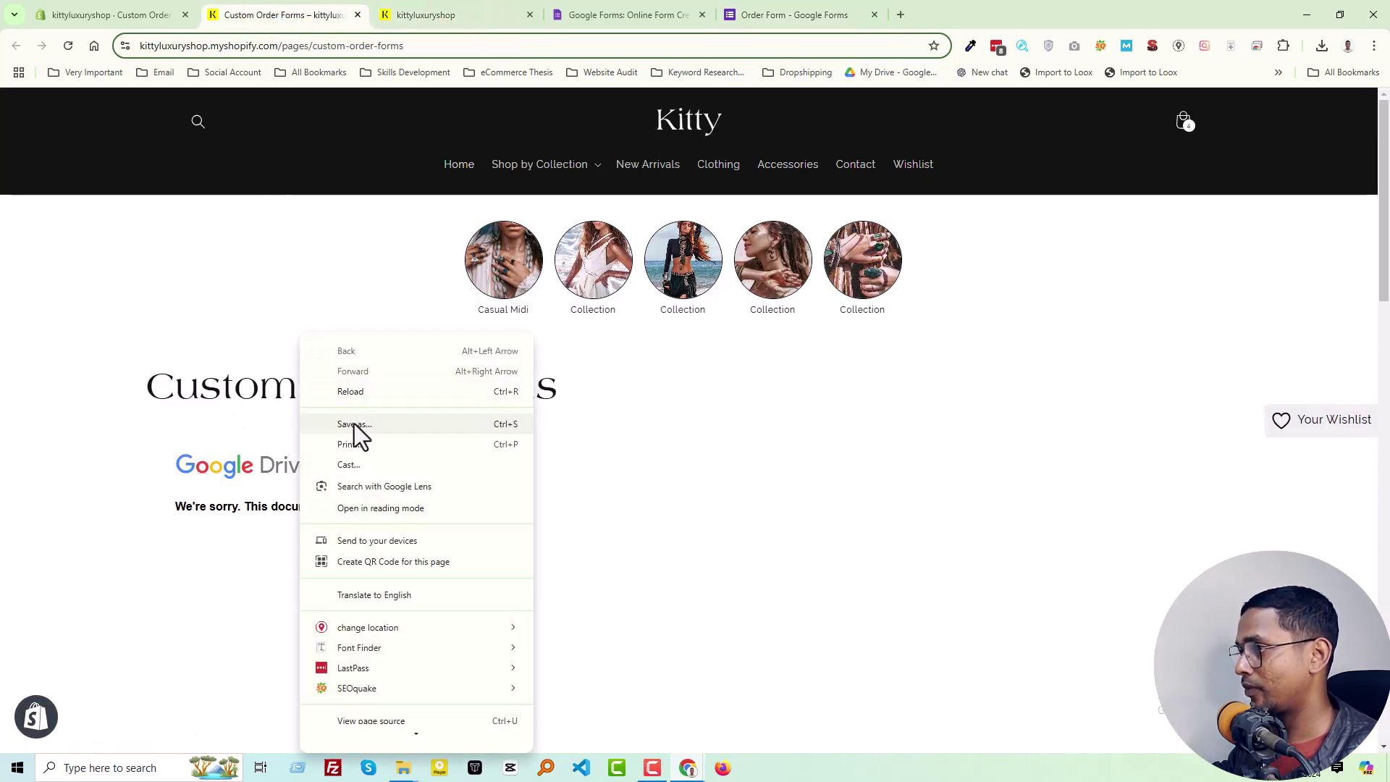
pyautogui.click(371, 388)
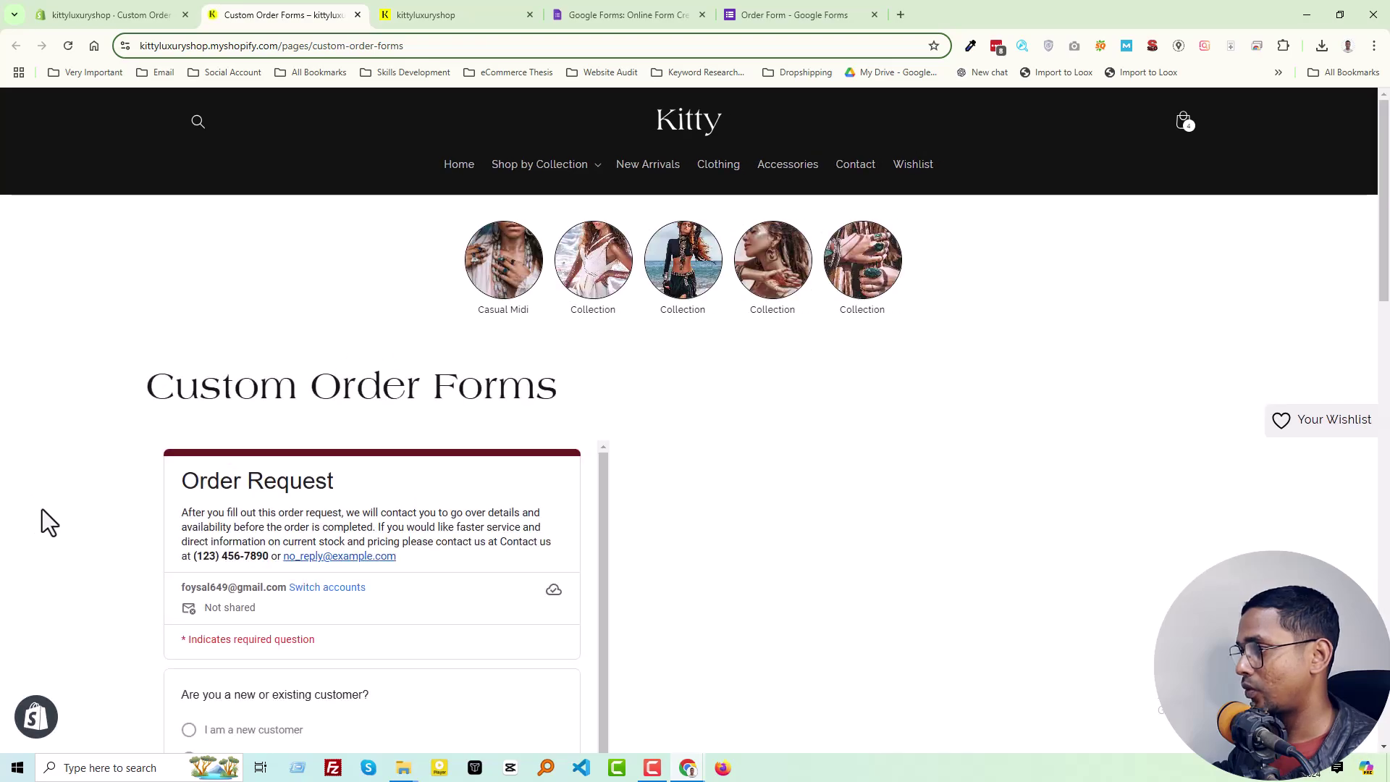
pyautogui.scroll(-8, 618, 478)
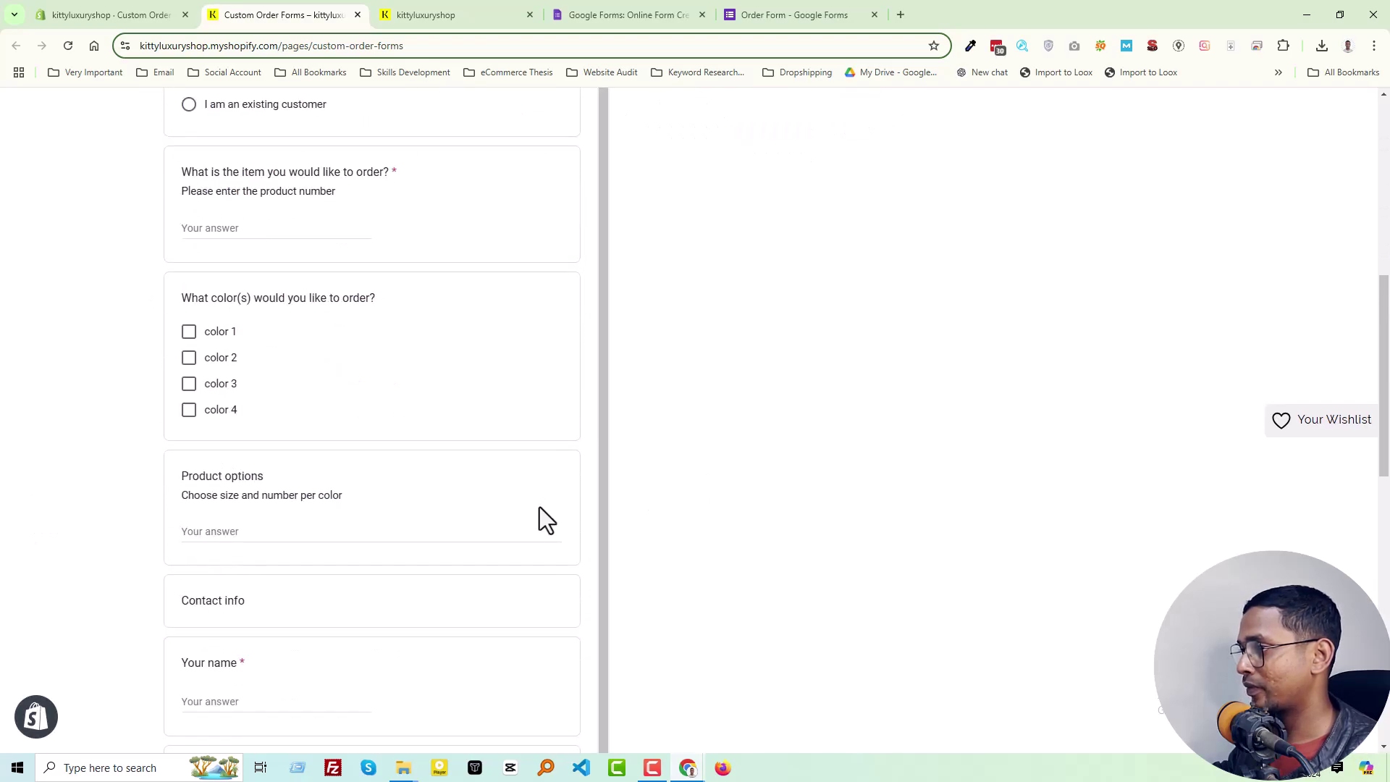
pyautogui.scroll(-8, 540, 506)
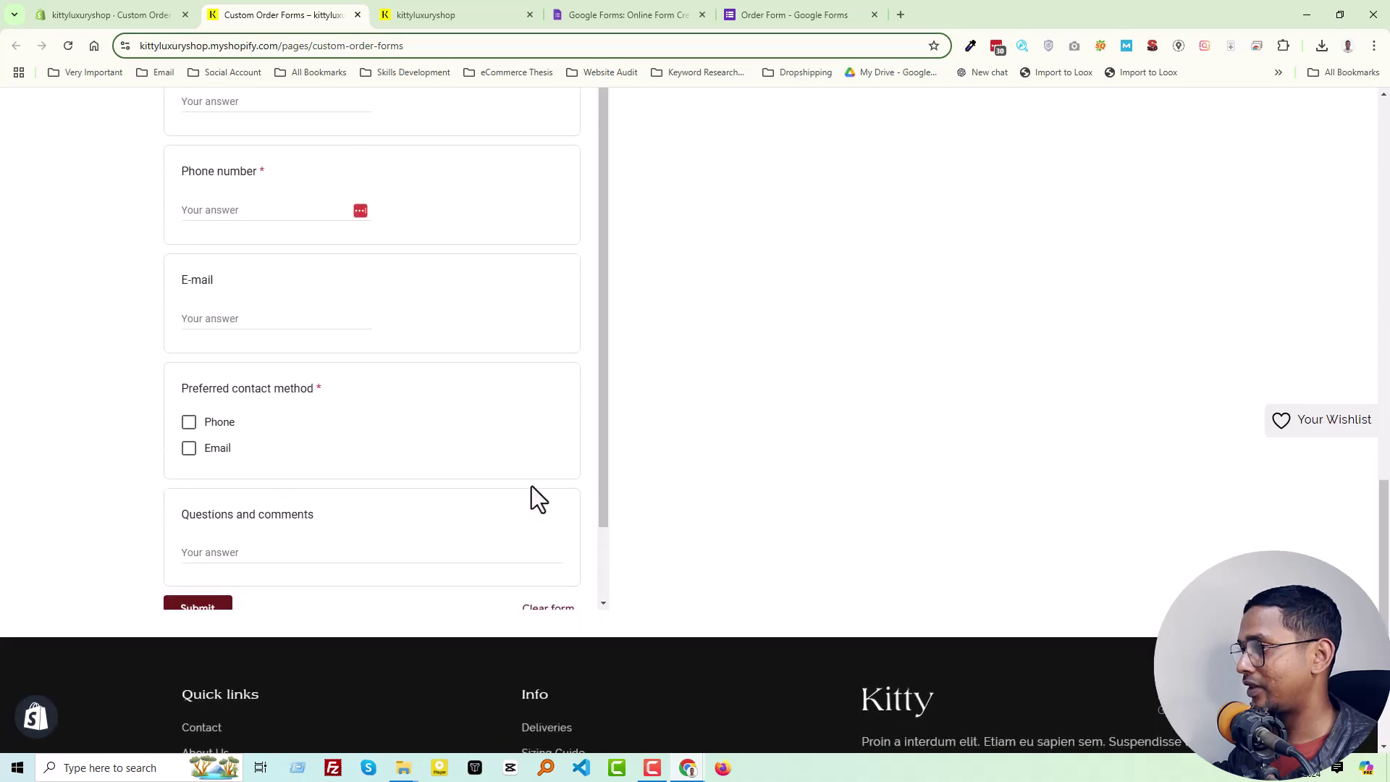
pyautogui.scroll(15, 528, 494)
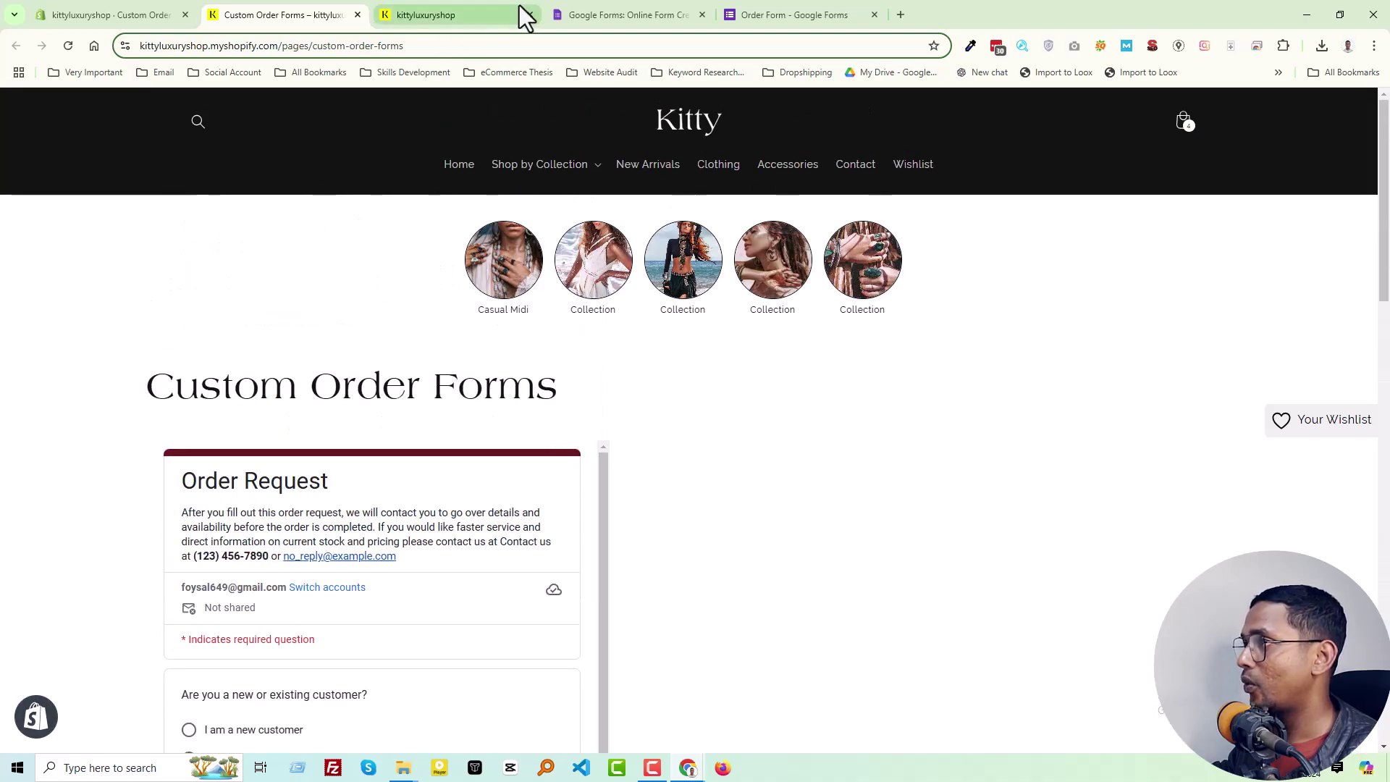
# Step: Delete the Preferred contact method, E-mail and Phone number questions from the Order Form
pyautogui.click(654, 7)
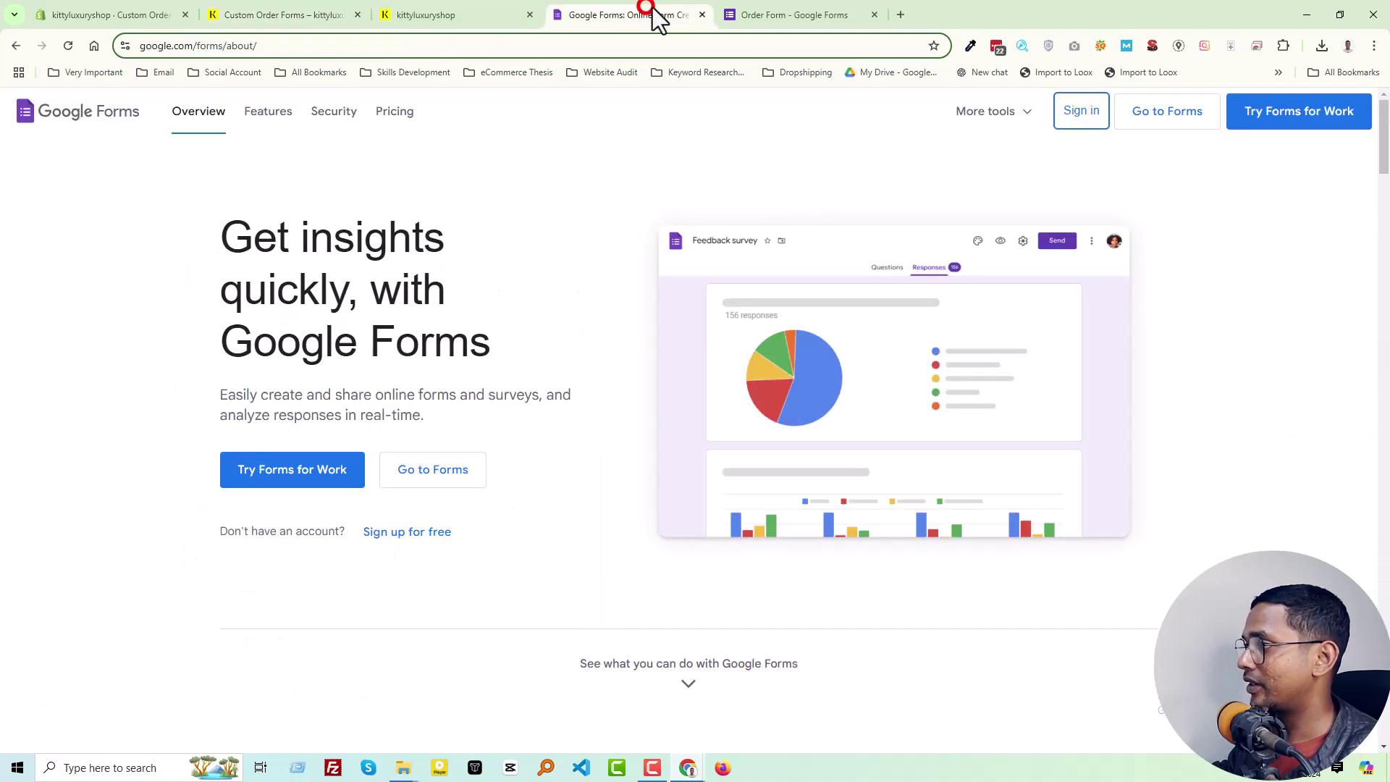
pyautogui.click(781, 10)
pyautogui.scroll(-7, 564, 440)
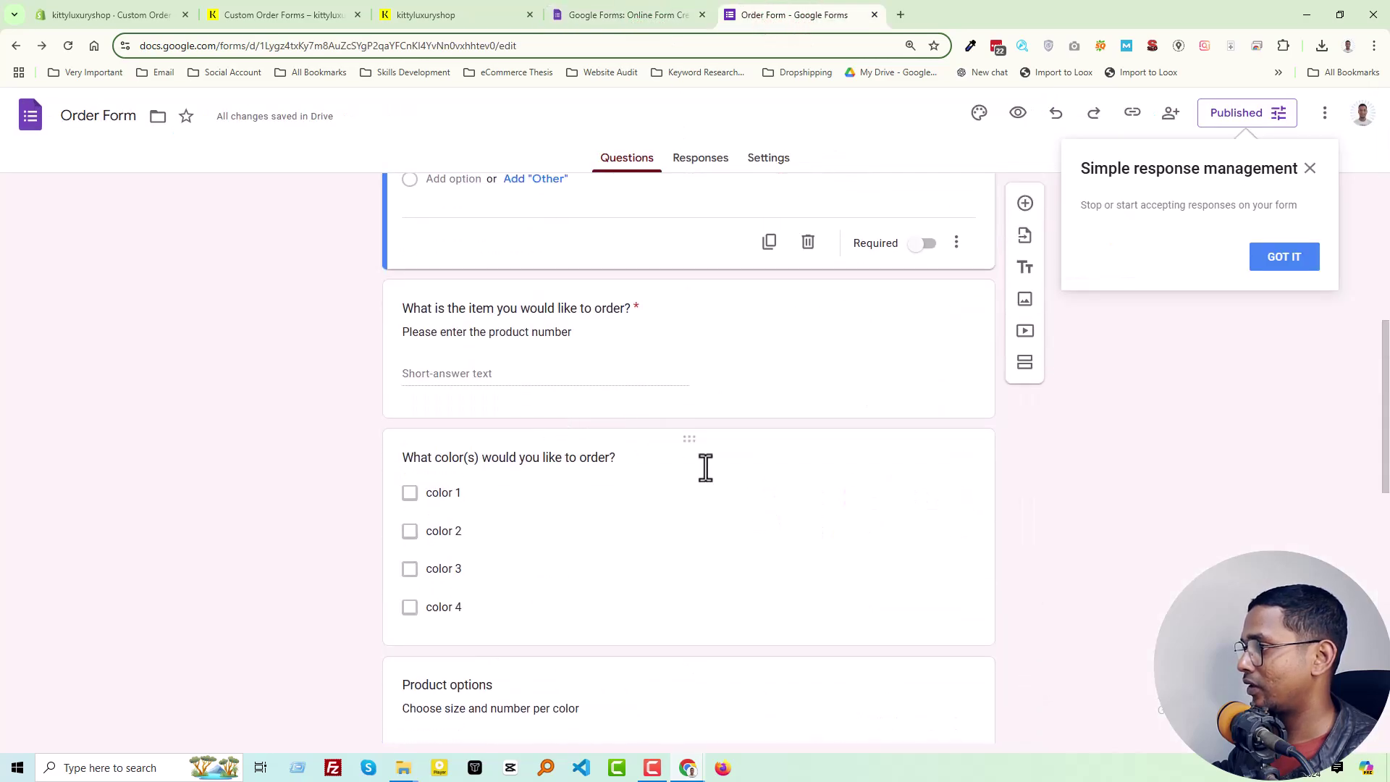
pyautogui.scroll(-4, 711, 469)
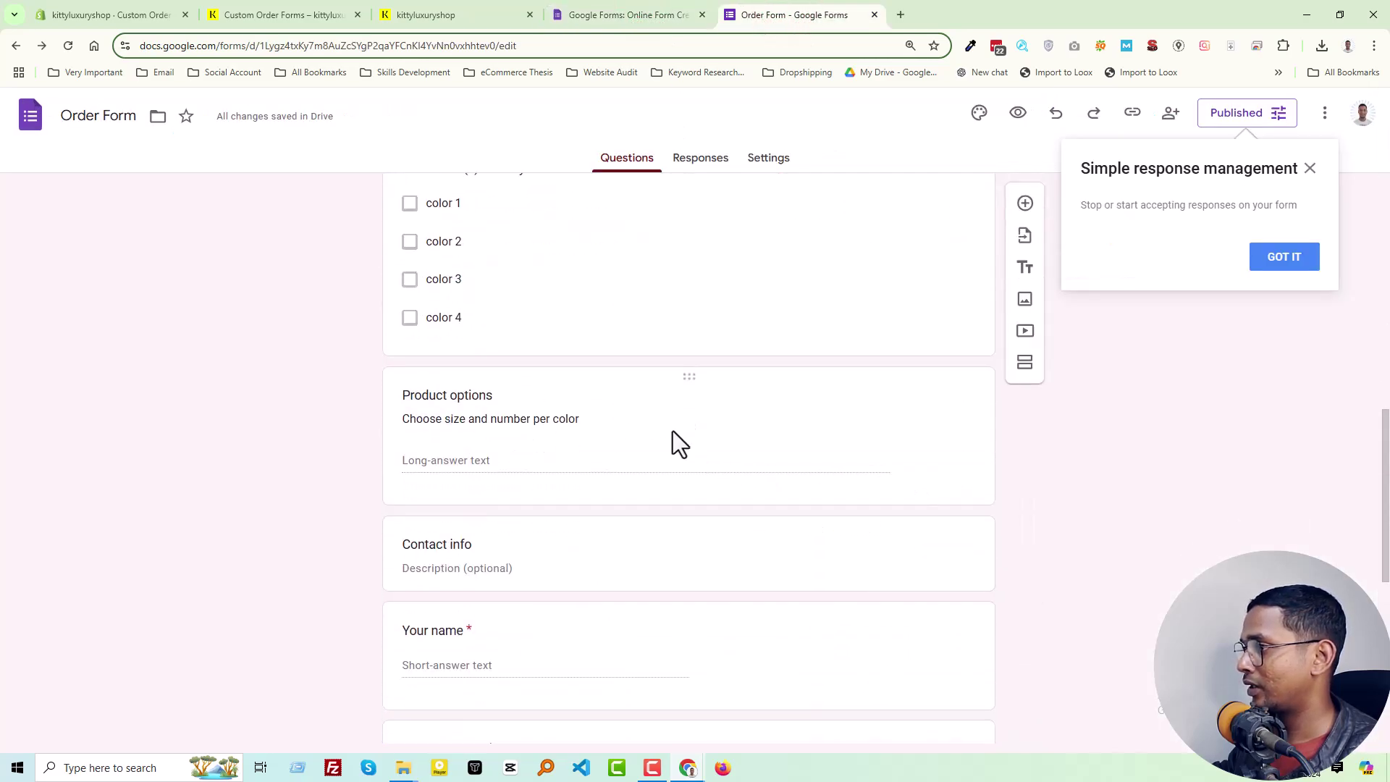
pyautogui.scroll(-3, 683, 458)
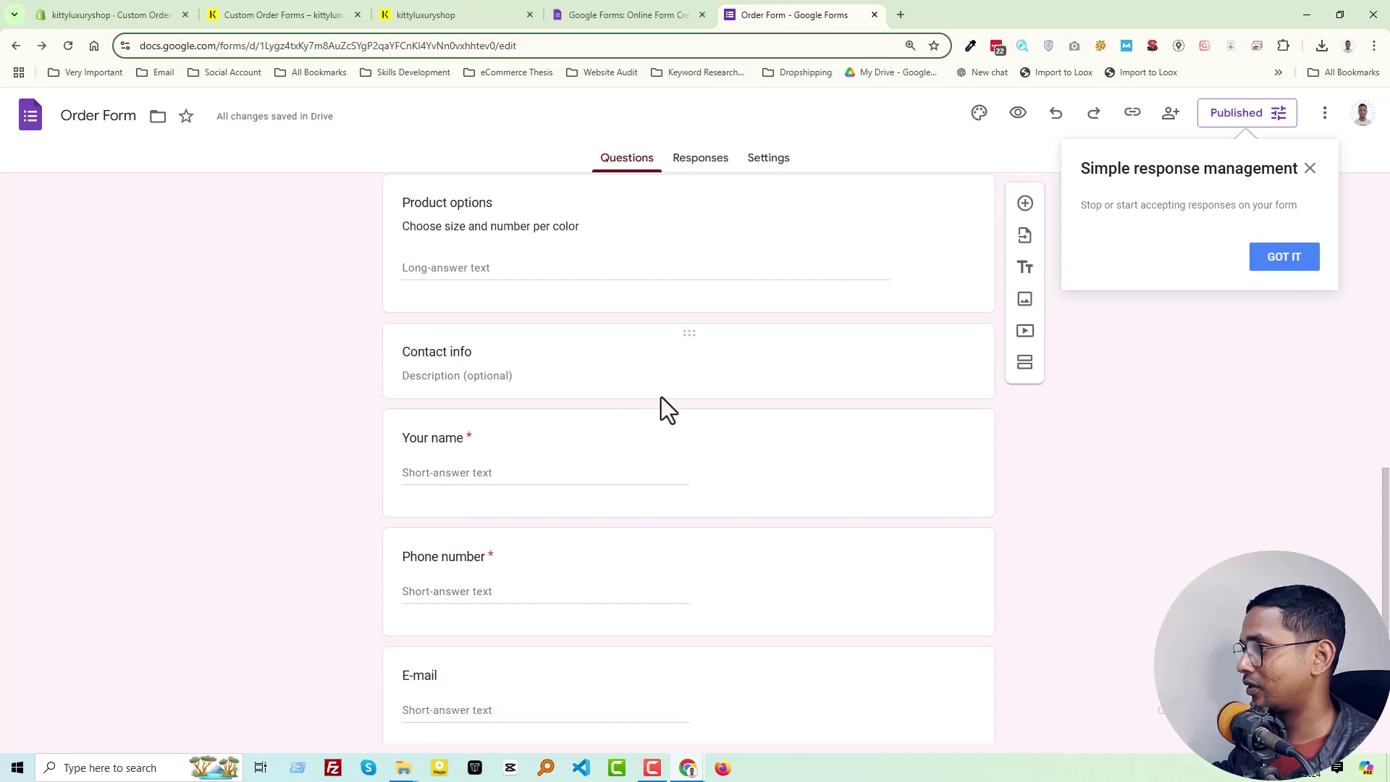
pyautogui.scroll(-5, 664, 411)
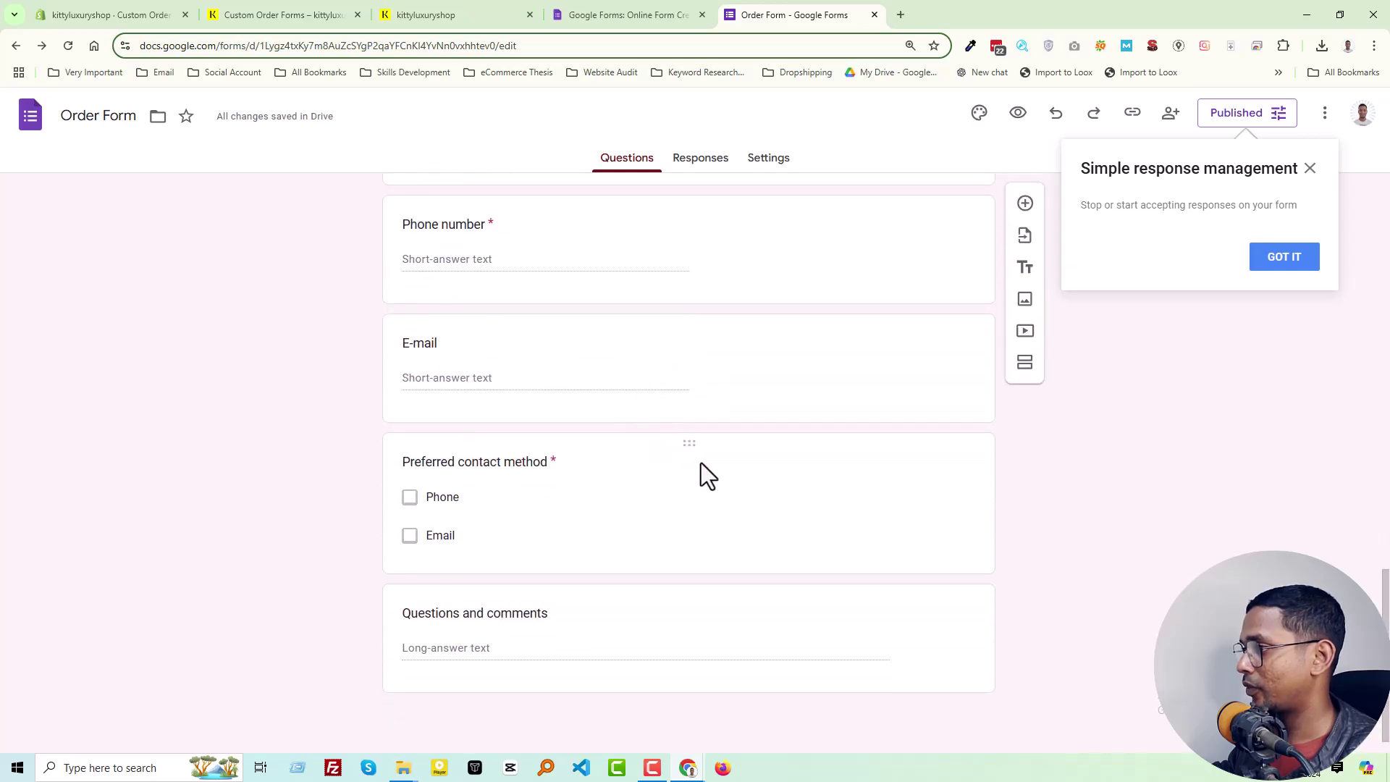
pyautogui.click(671, 475)
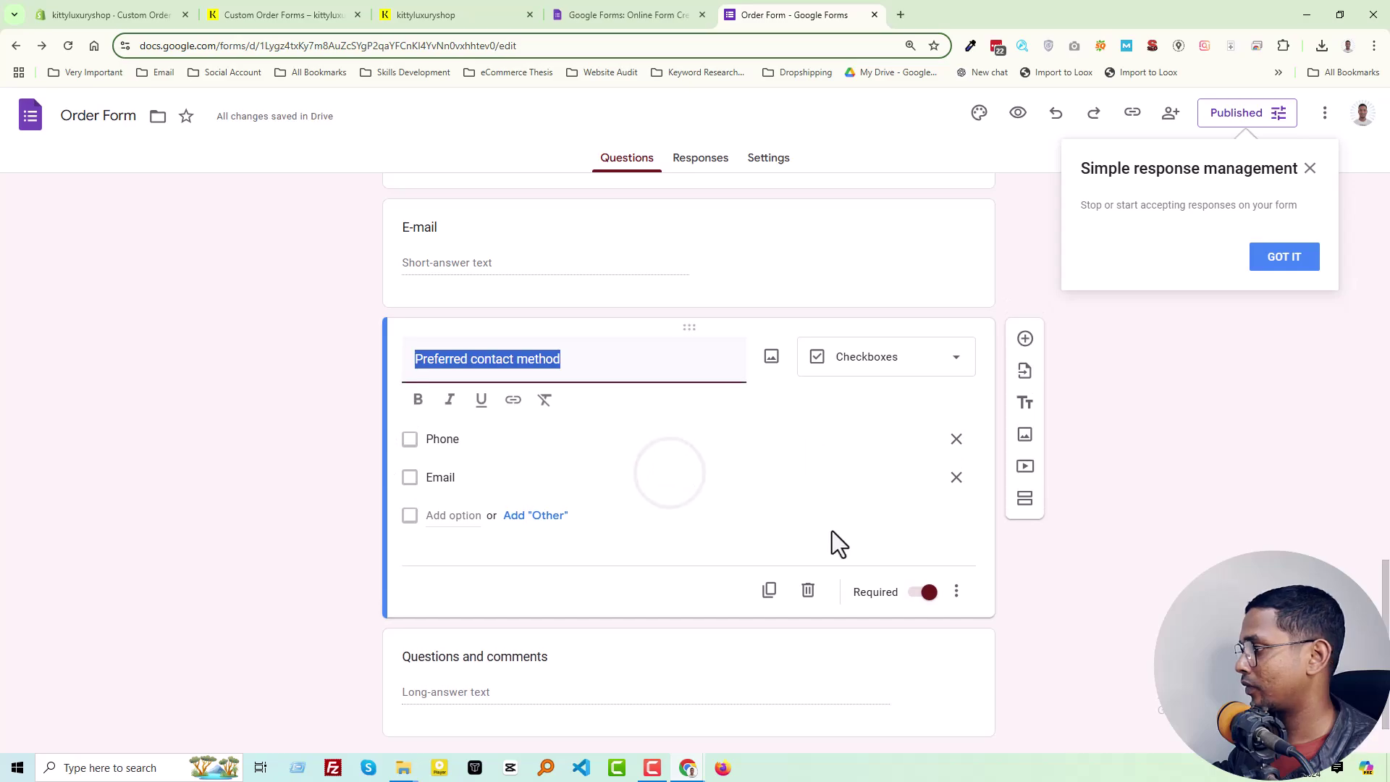
pyautogui.click(807, 595)
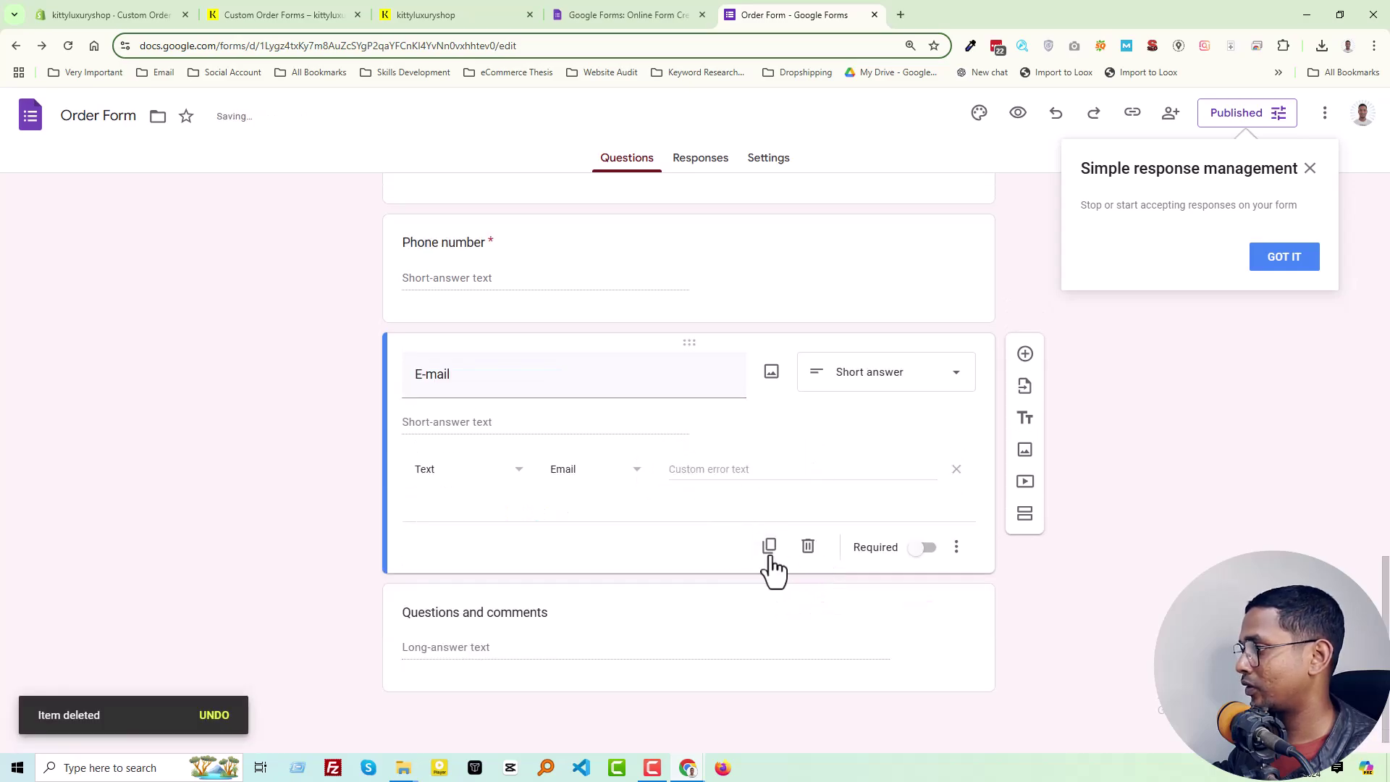
pyautogui.click(807, 550)
pyautogui.click(804, 549)
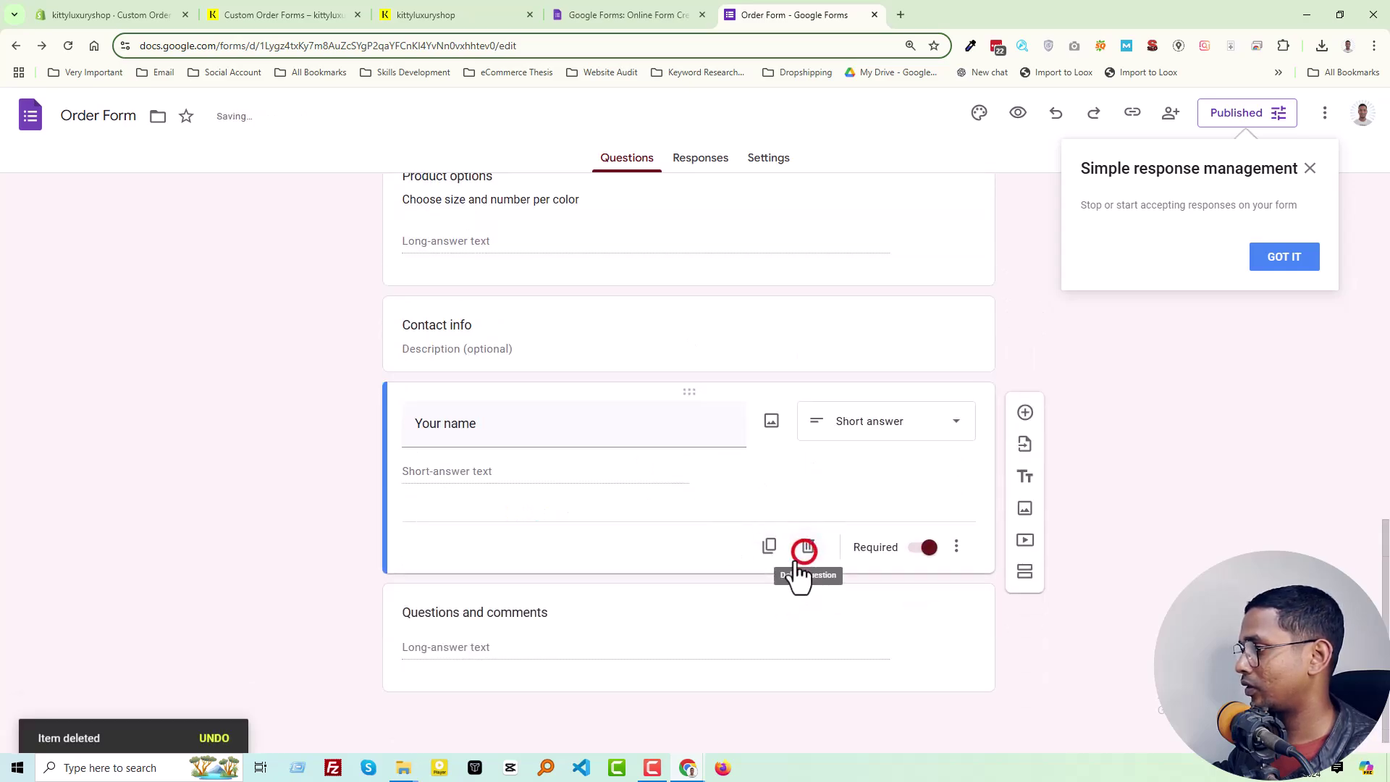
# Step: Select the Questions and comments question and dismiss the response management tip
pyautogui.click(779, 621)
pyautogui.scroll(12, 607, 541)
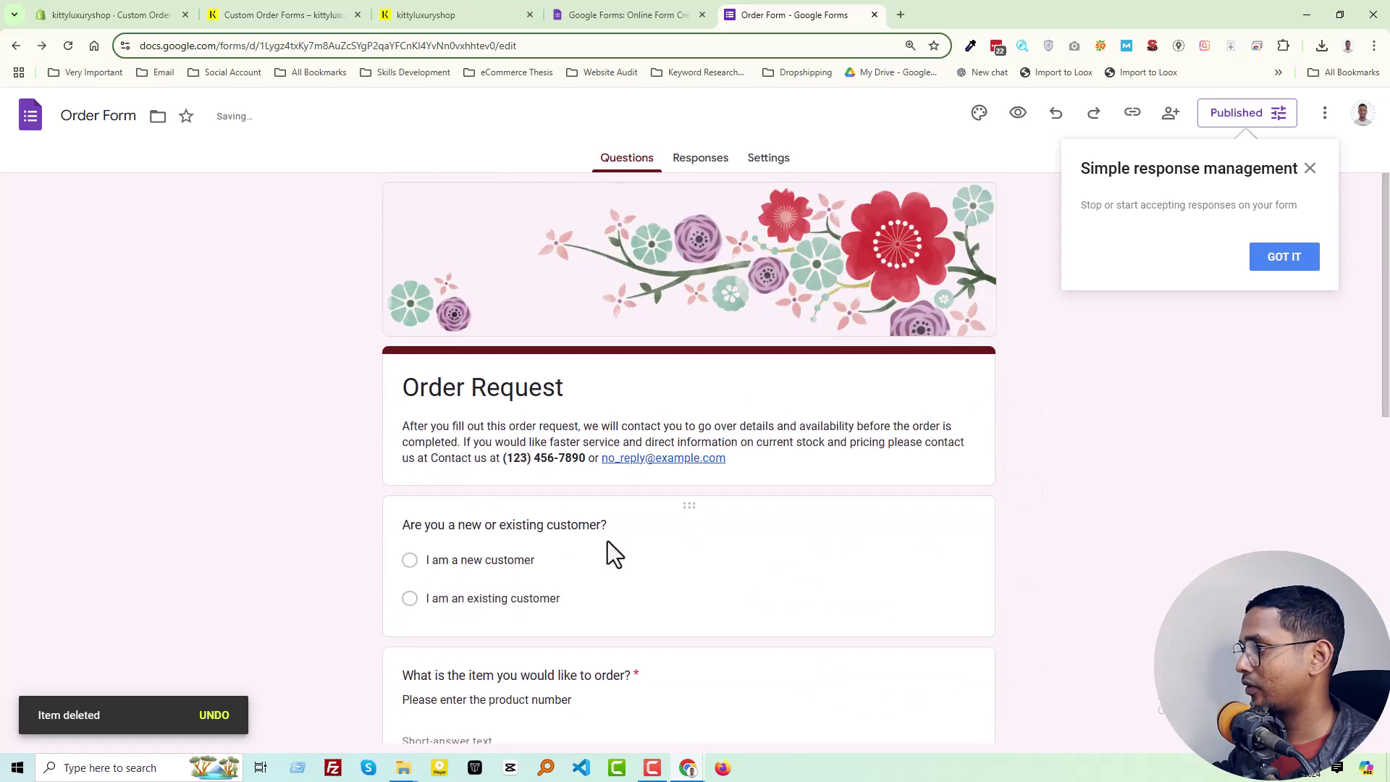
pyautogui.scroll(-7, 608, 545)
pyautogui.scroll(6, 608, 545)
pyautogui.click(1284, 257)
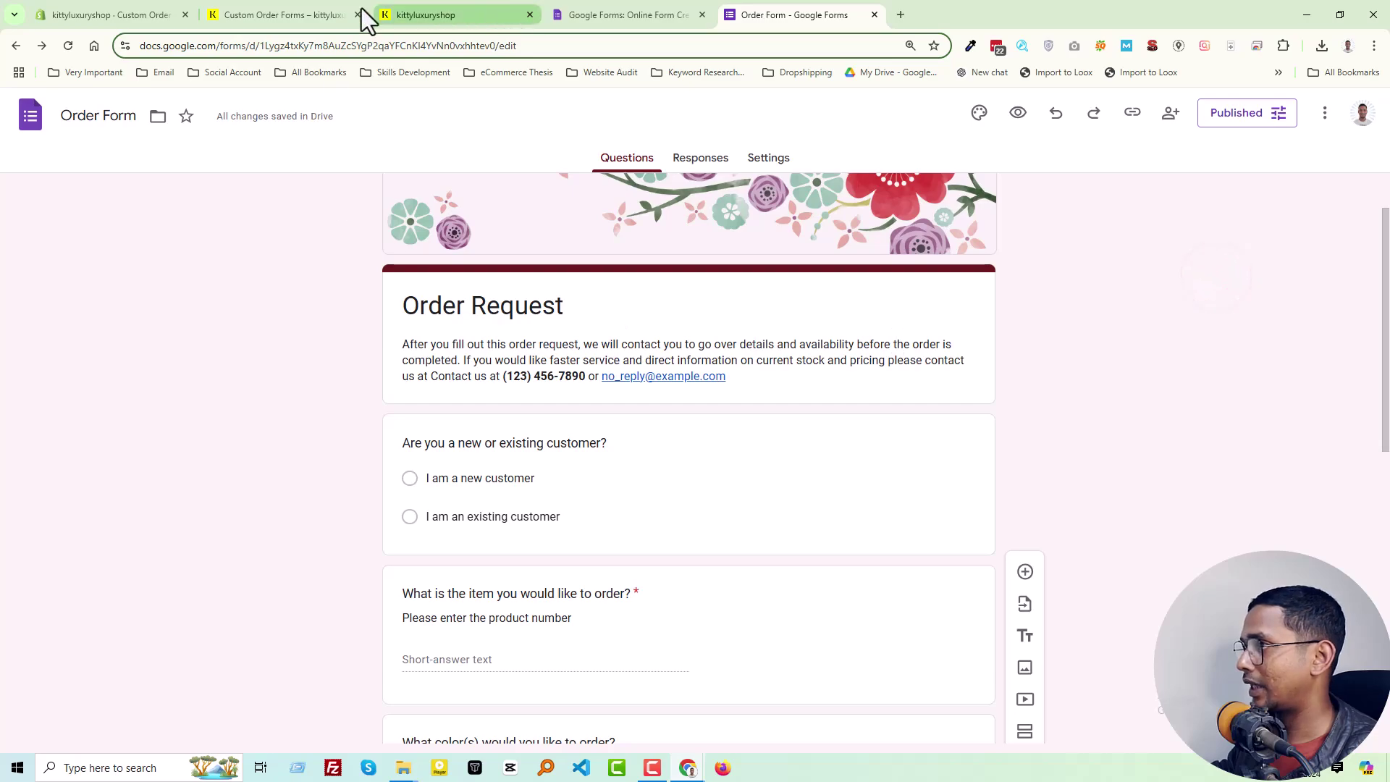
# Step: Reload the Custom Order Forms storefront page and scroll to check the shortened form ending at Your name
pyautogui.click(257, 14)
pyautogui.rightClick(298, 294)
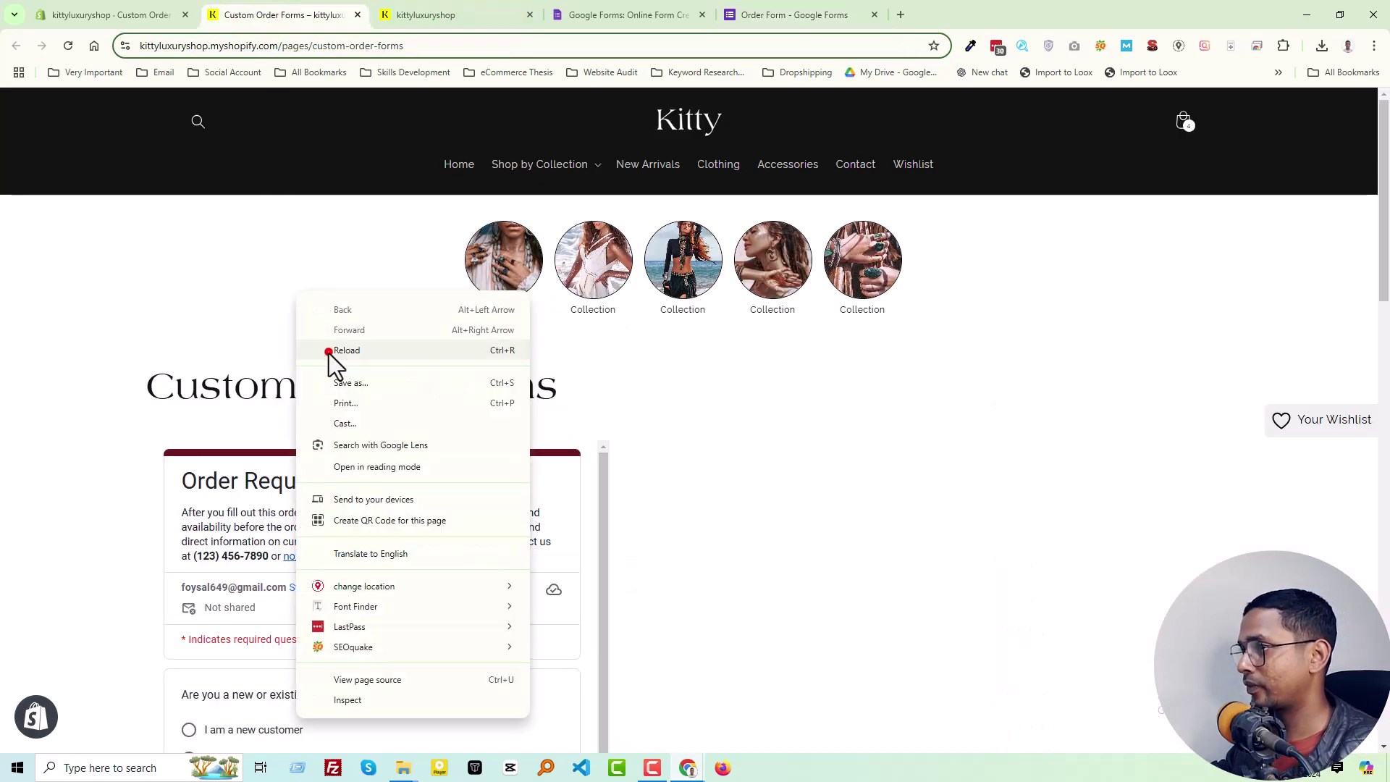
pyautogui.click(329, 353)
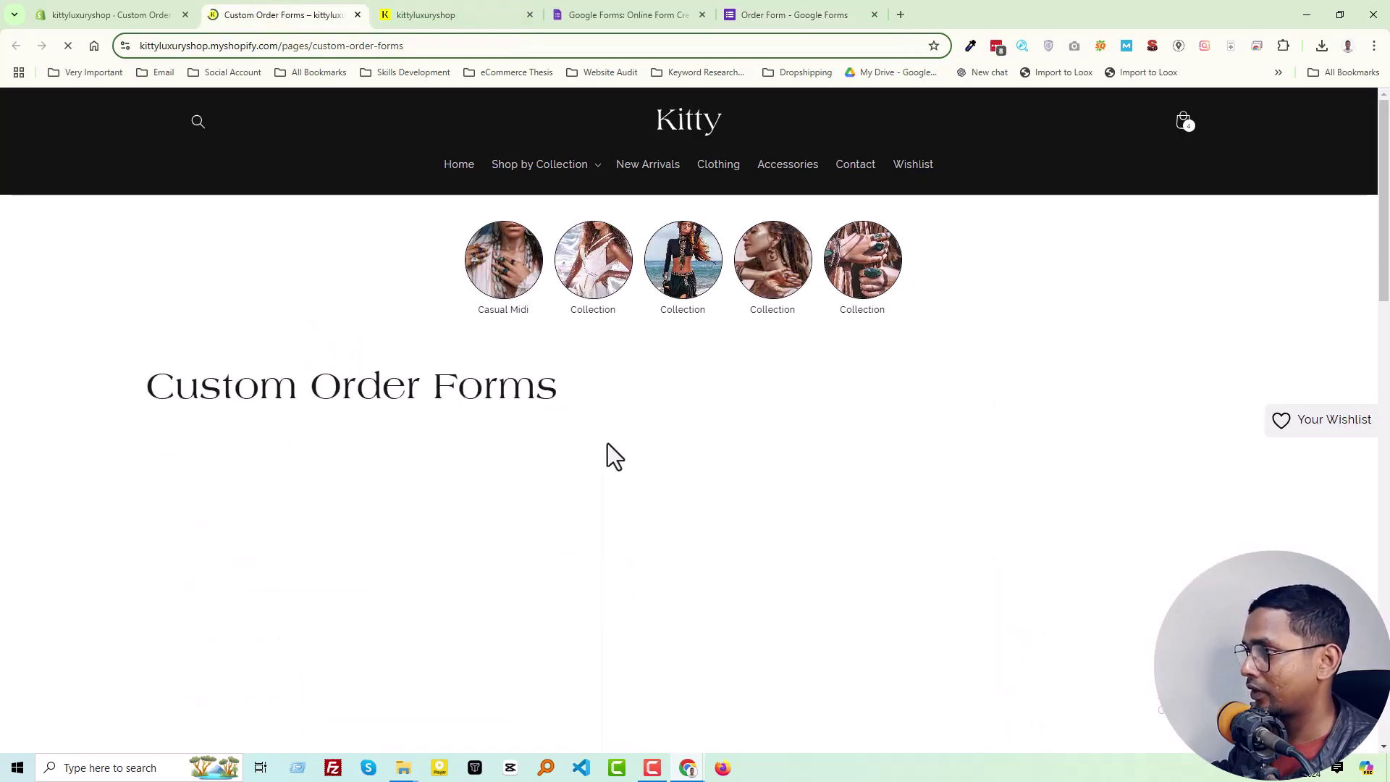
pyautogui.scroll(-8, 637, 445)
pyautogui.scroll(-6, 666, 457)
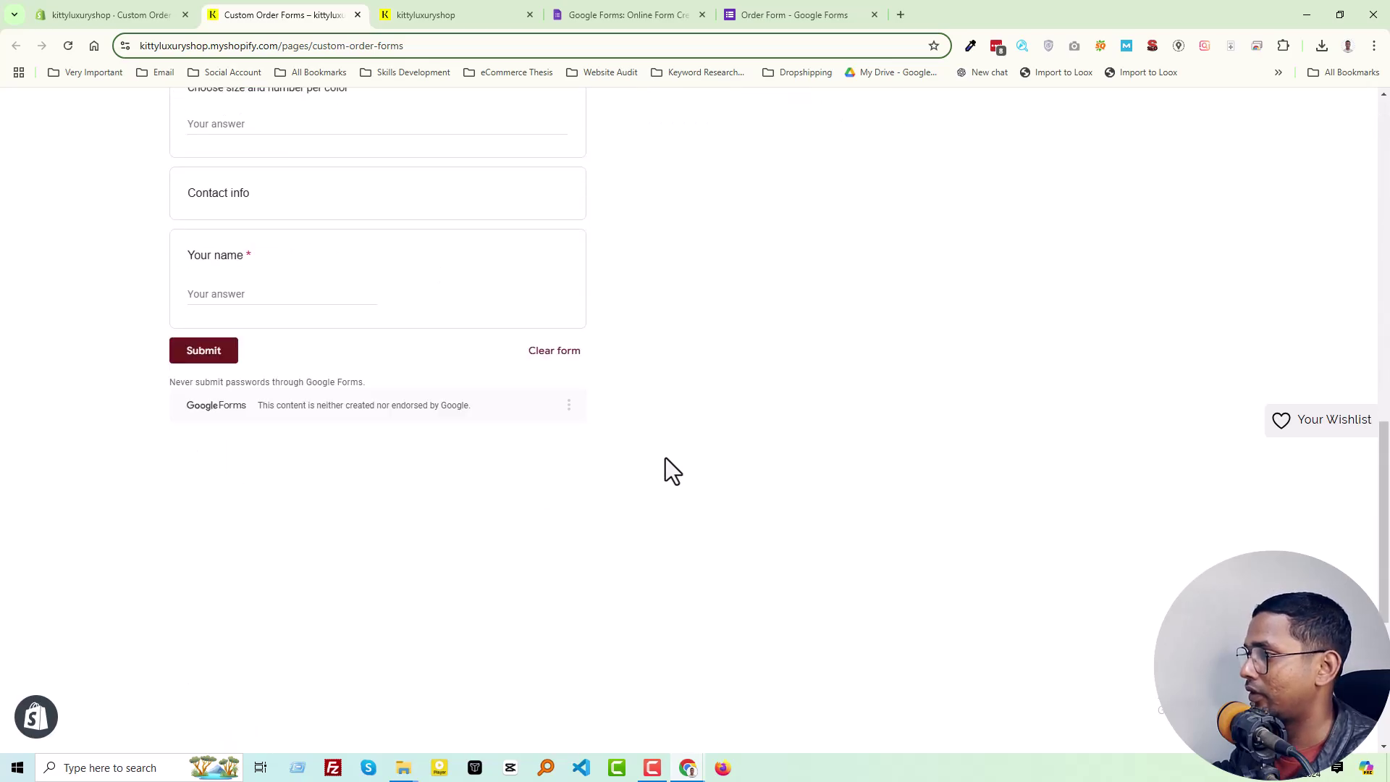
pyautogui.scroll(4, 579, 476)
pyautogui.scroll(10, 401, 498)
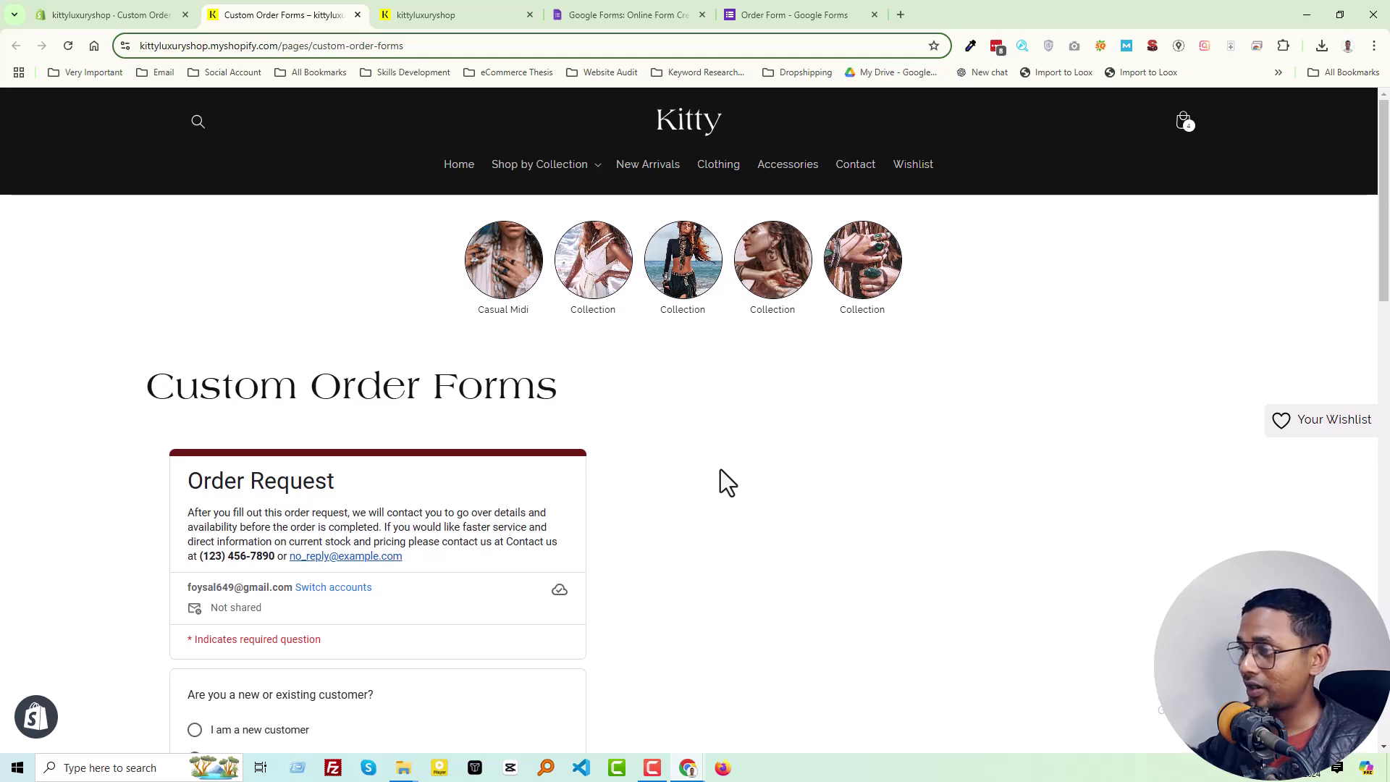
pyautogui.scroll(-4, 602, 434)
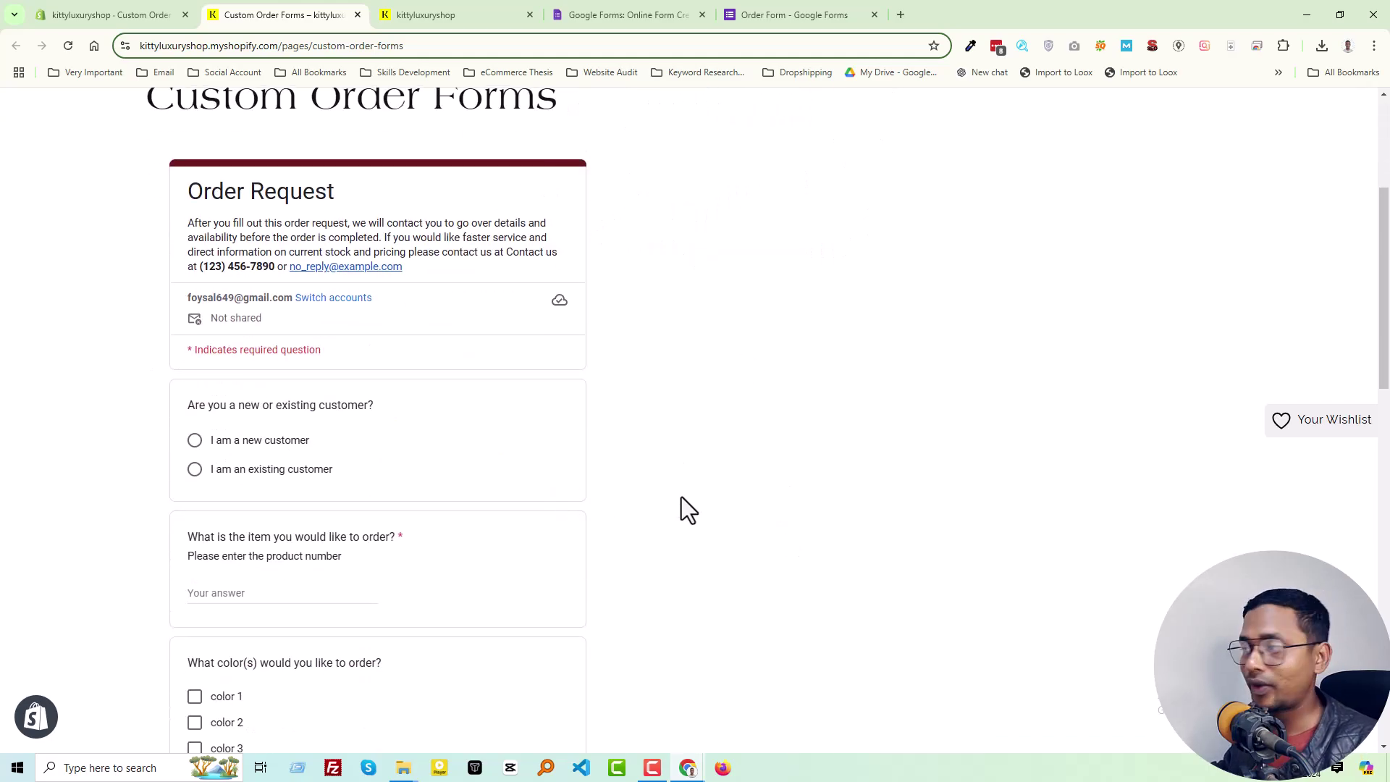
pyautogui.scroll(4, 680, 497)
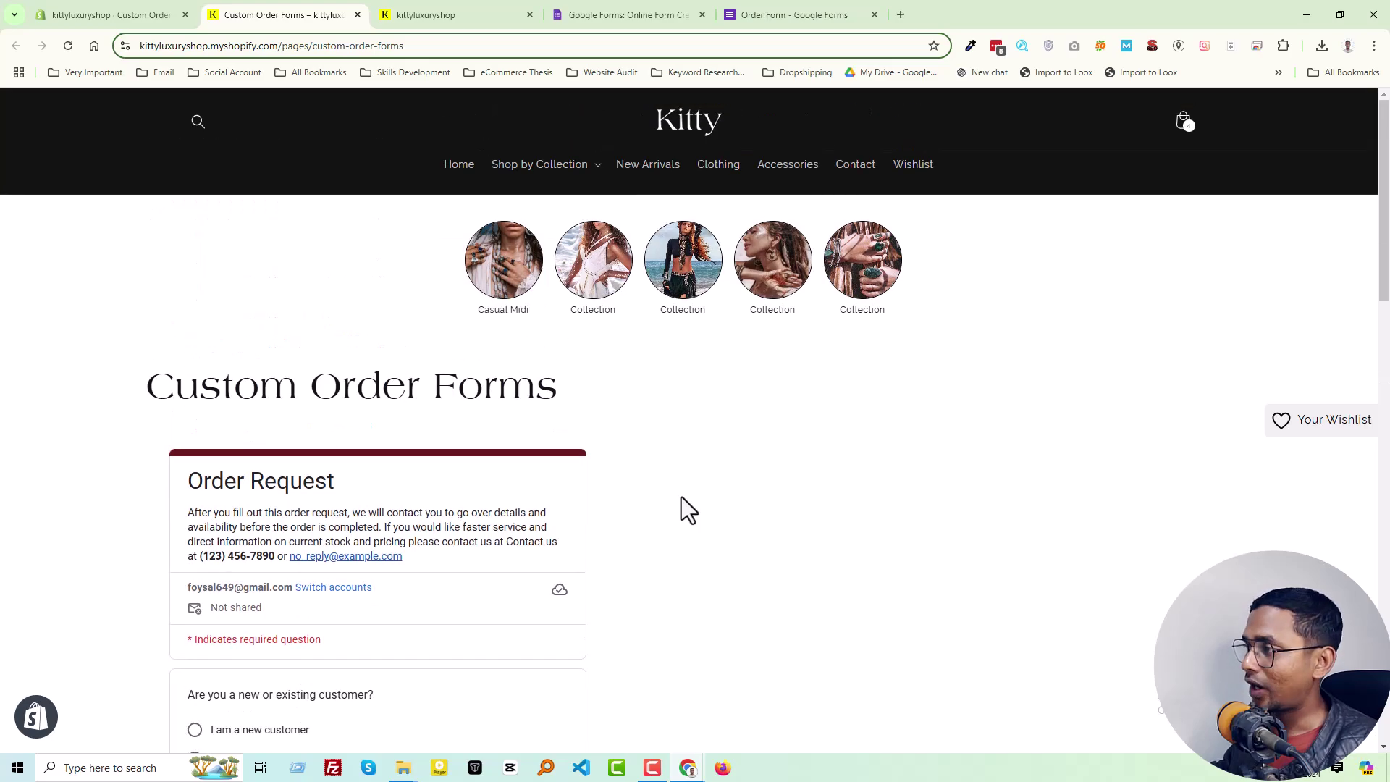